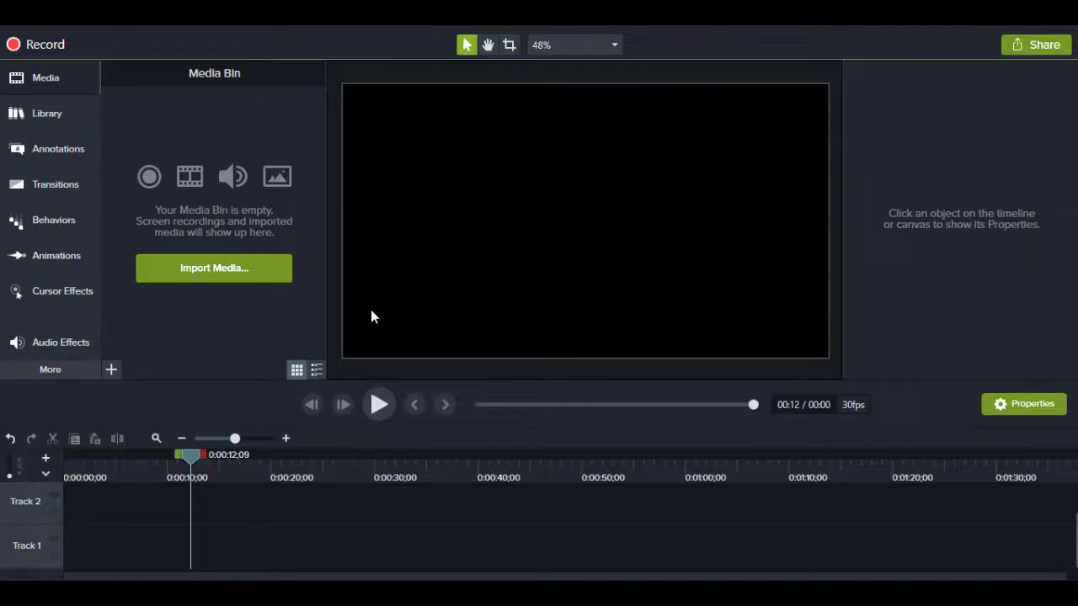
Step: Import the video VID_20190512_182655, place it at the start of Track 1 and enlarge the timeline scale
{"action": "left_click", "coordinate": [270, 280]}
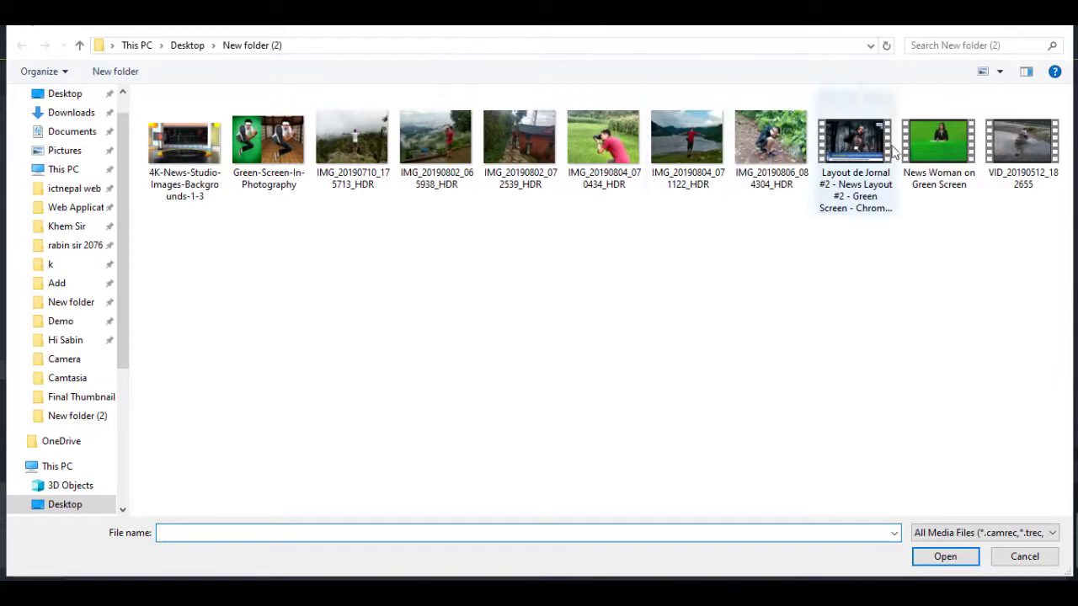
{"action": "left_click", "coordinate": [1020, 143]}
{"action": "left_click", "coordinate": [937, 562]}
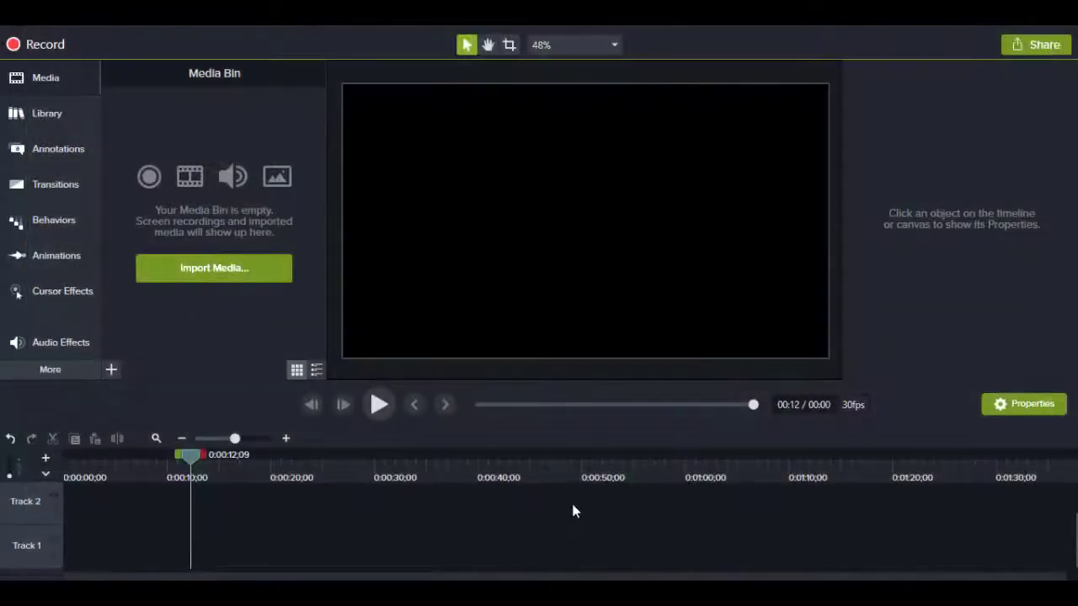
{"action": "left_click_drag", "start_coordinate": [183, 137], "coordinate": [61, 575]}
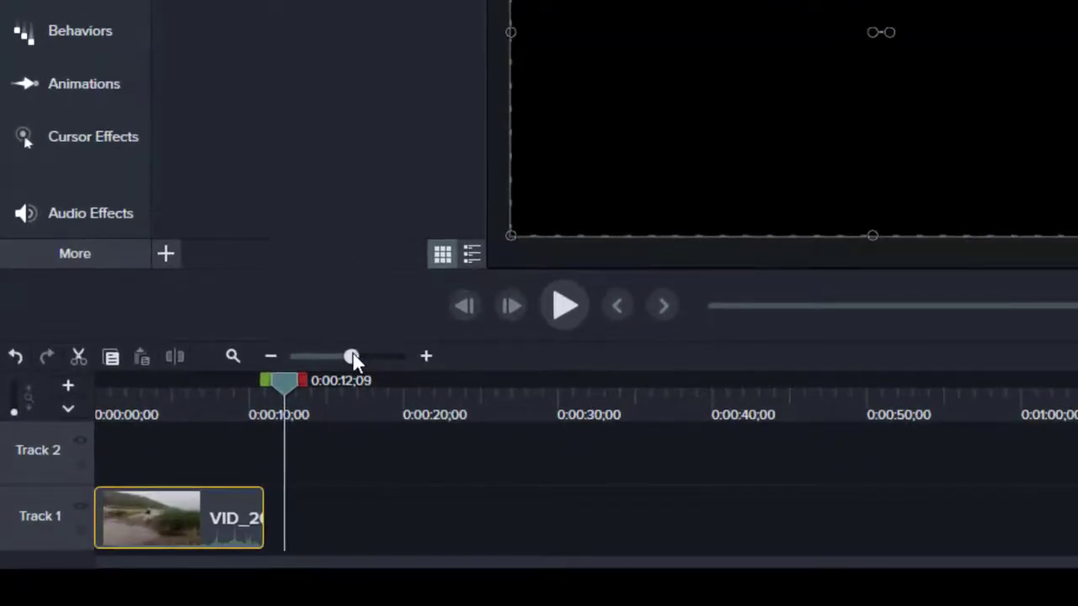
{"action": "left_click_drag", "start_coordinate": [352, 357], "coordinate": [361, 358]}
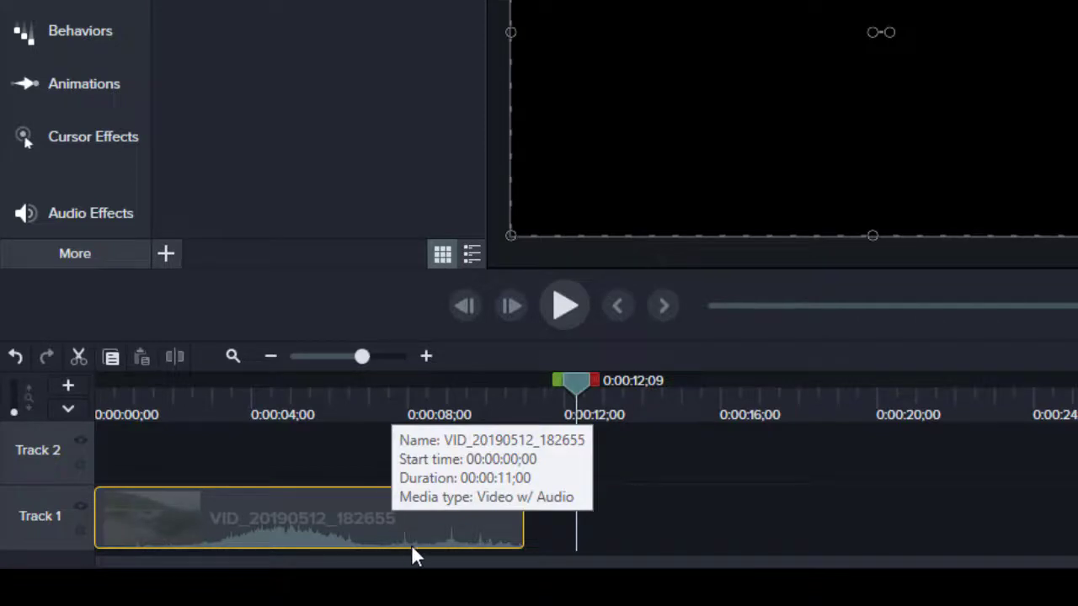
{"action": "scroll", "coordinate": [412, 548], "scroll_direction": "up", "scroll_amount": 3}
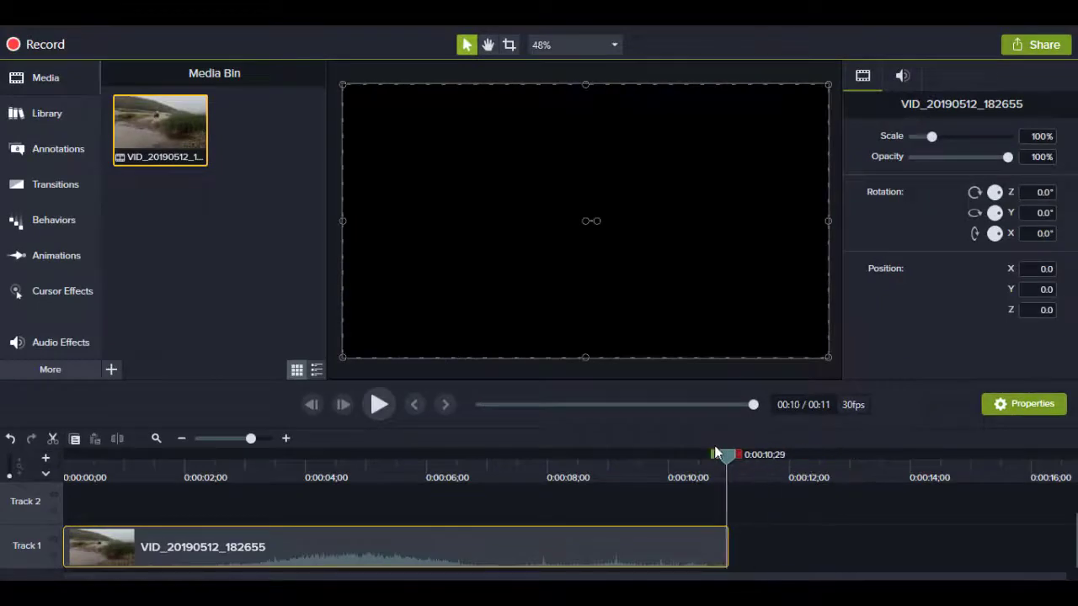
Step: Preview the first seconds of the clip from its start, and open the visual effects collection
{"action": "left_click_drag", "start_coordinate": [715, 448], "coordinate": [52, 480]}
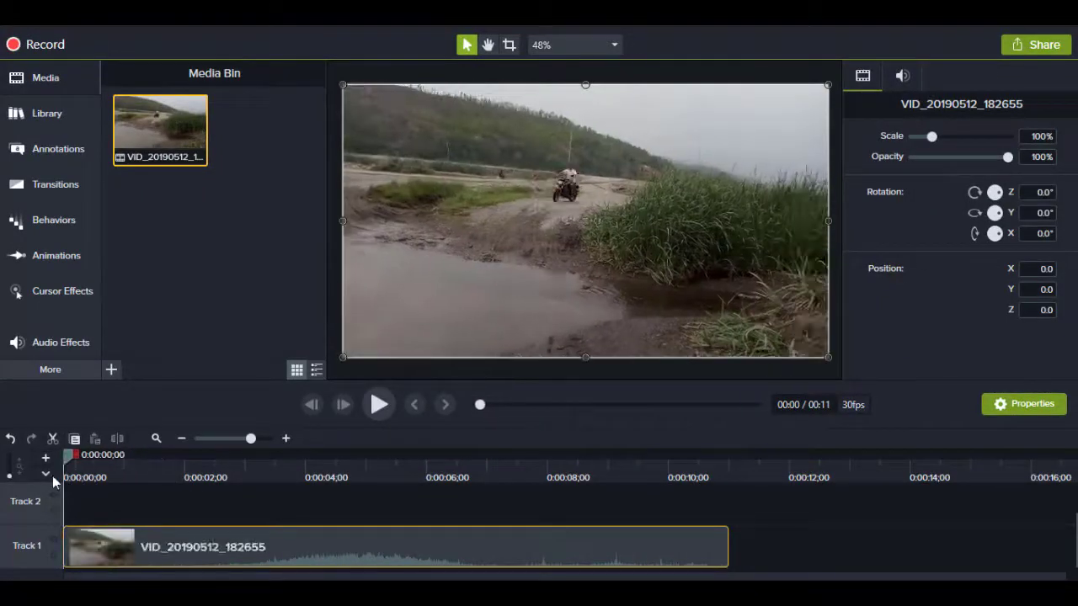
{"action": "left_click", "coordinate": [380, 410]}
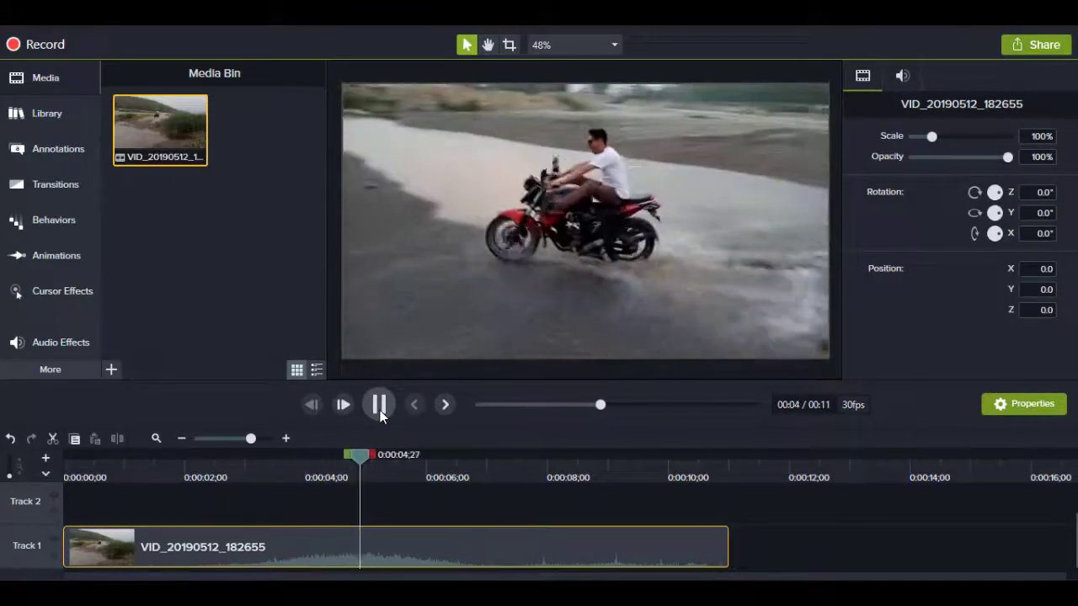
{"action": "left_click", "coordinate": [382, 417]}
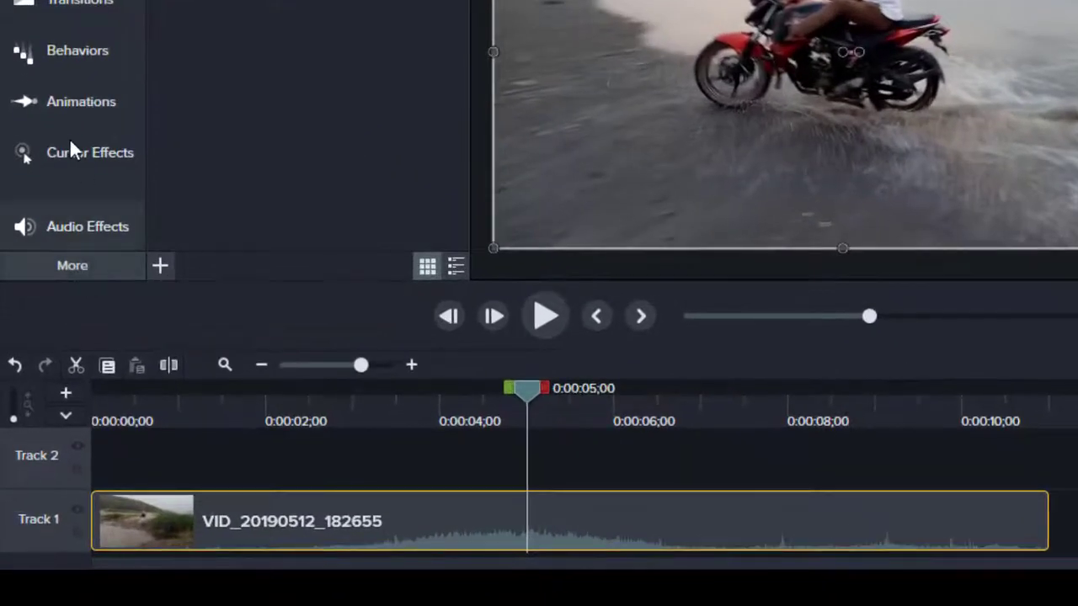
{"action": "left_click", "coordinate": [77, 270]}
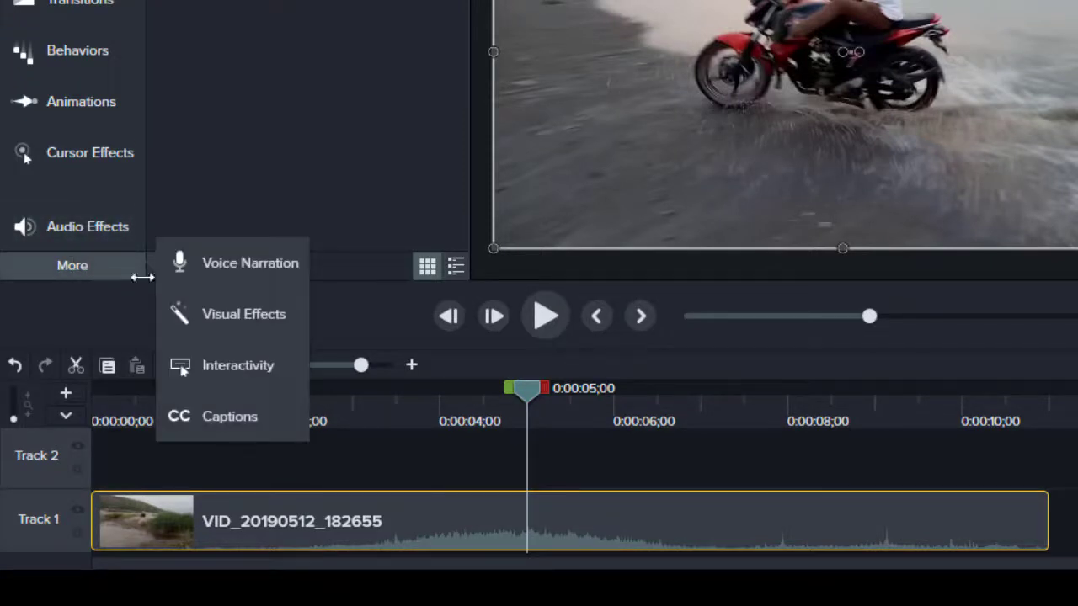
{"action": "left_click", "coordinate": [245, 324]}
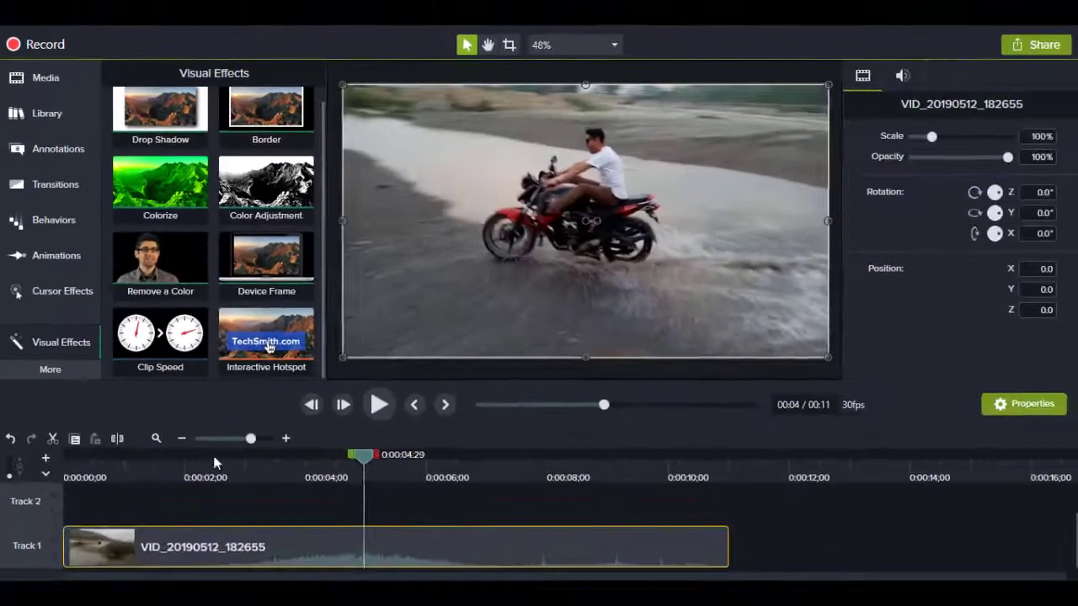
Step: Apply the Colorize effect to the Track 1 clip and preview it from the start
{"action": "left_click", "coordinate": [71, 455]}
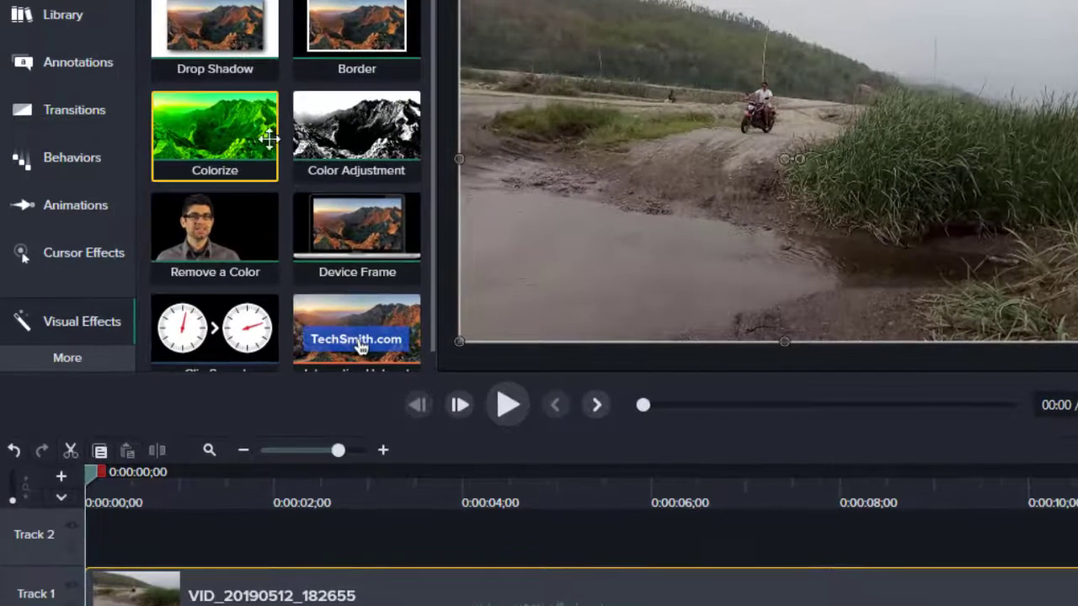
{"action": "left_click_drag", "start_coordinate": [259, 138], "coordinate": [139, 581]}
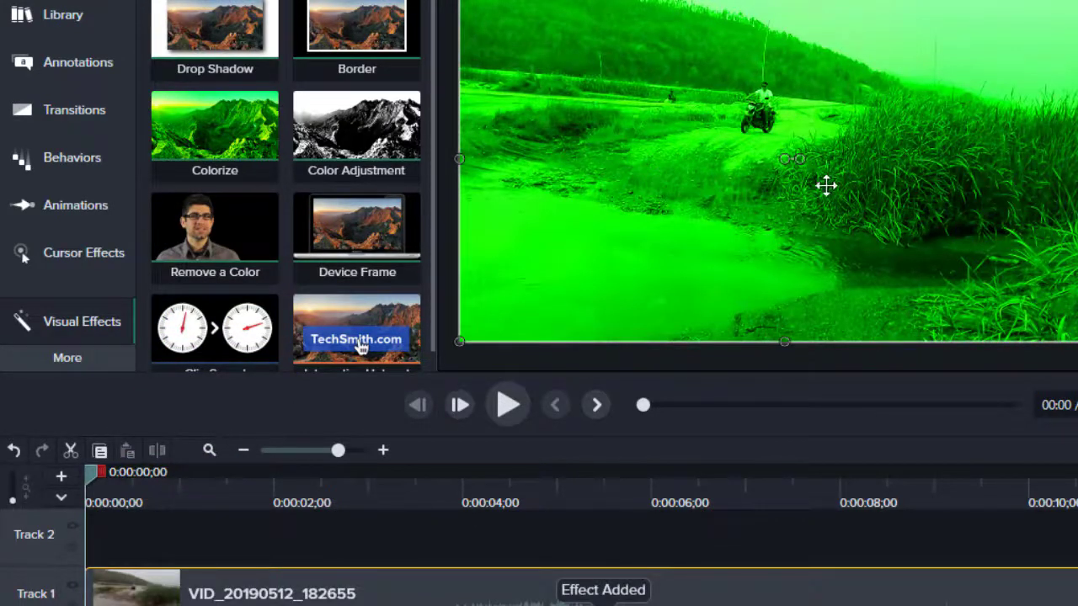
{"action": "left_click", "coordinate": [523, 407]}
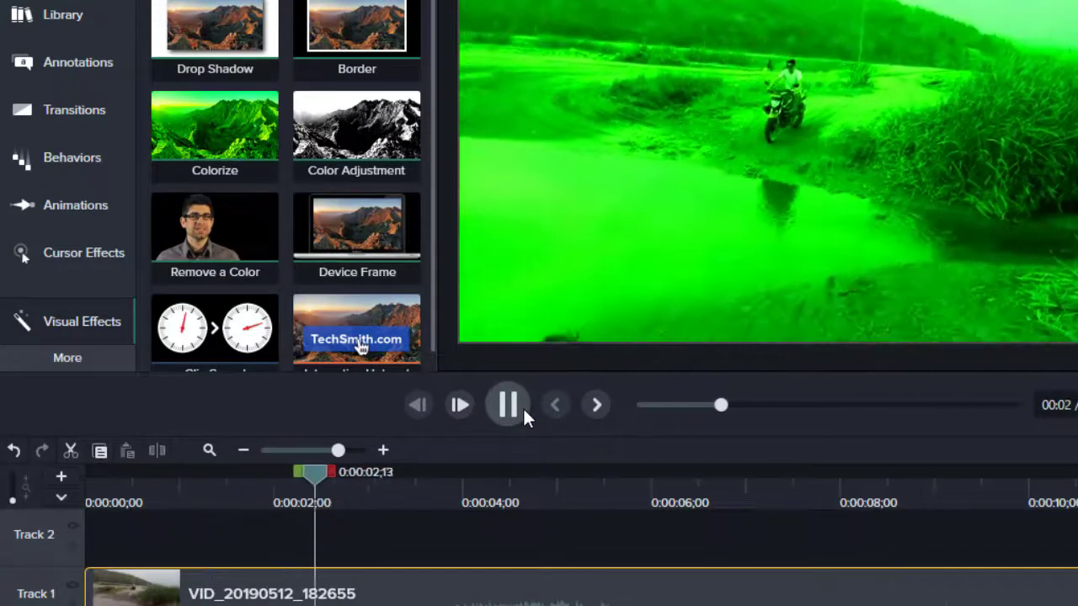
{"action": "left_click", "coordinate": [508, 405]}
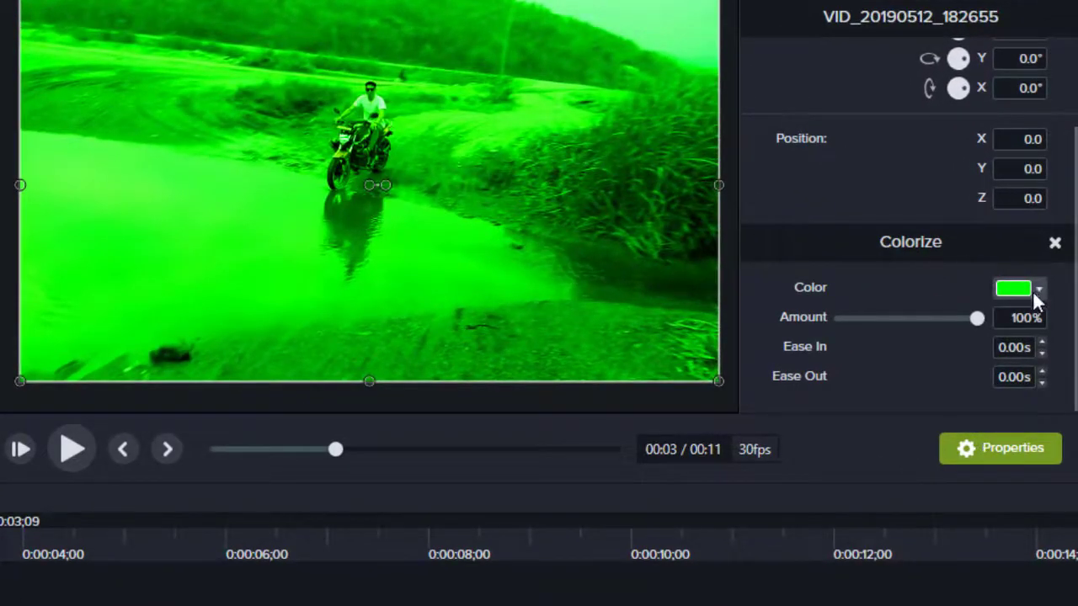
Step: Set the Colorize color to red (#FF0006) and preview the tinted clip
{"action": "left_click", "coordinate": [1034, 290]}
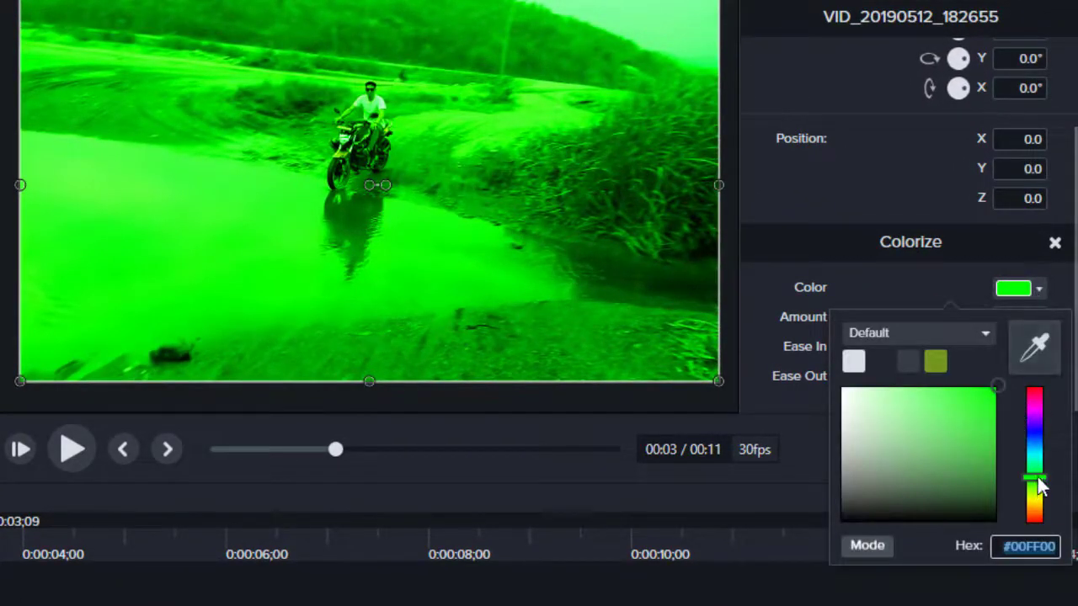
{"action": "left_click_drag", "start_coordinate": [1041, 484], "coordinate": [815, 384]}
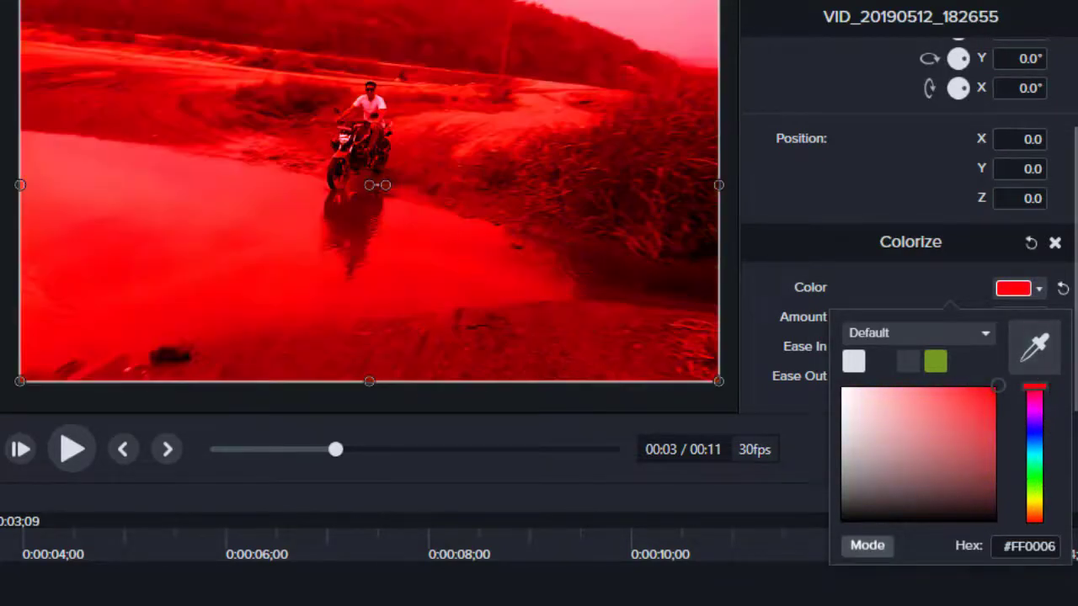
{"action": "left_click", "coordinate": [79, 447]}
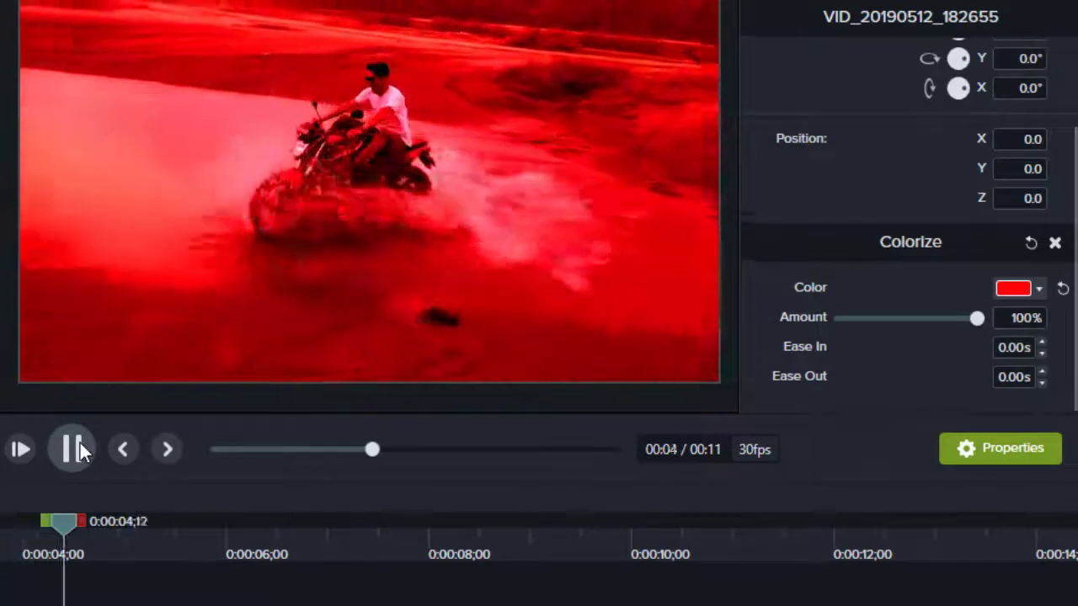
{"action": "left_click", "coordinate": [80, 448]}
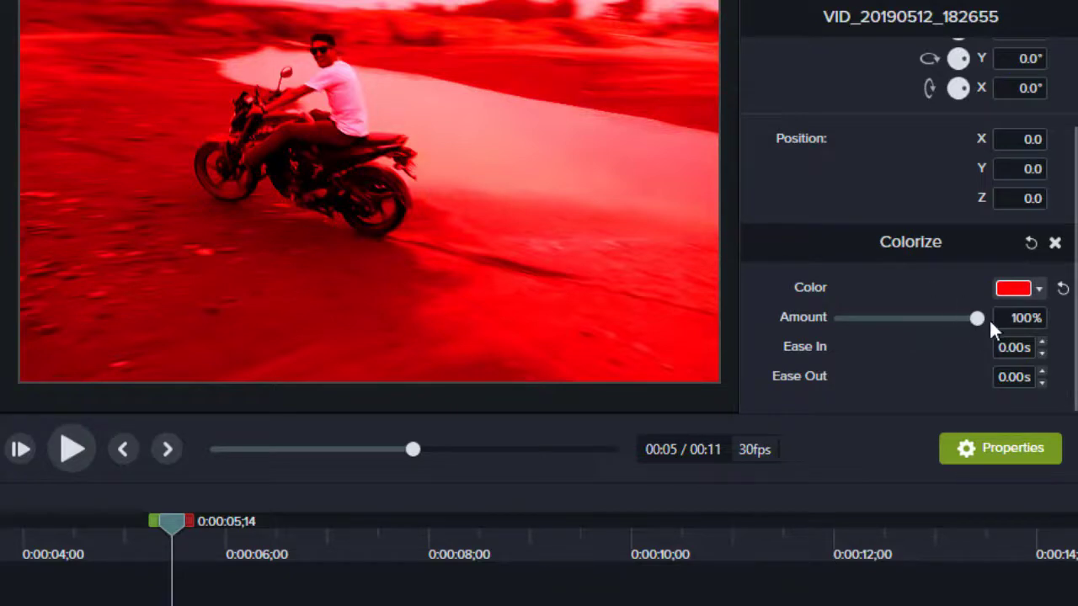
Step: Reduce the Colorize amount to 69% and preview the clip
{"action": "left_click_drag", "start_coordinate": [979, 323], "coordinate": [943, 340]}
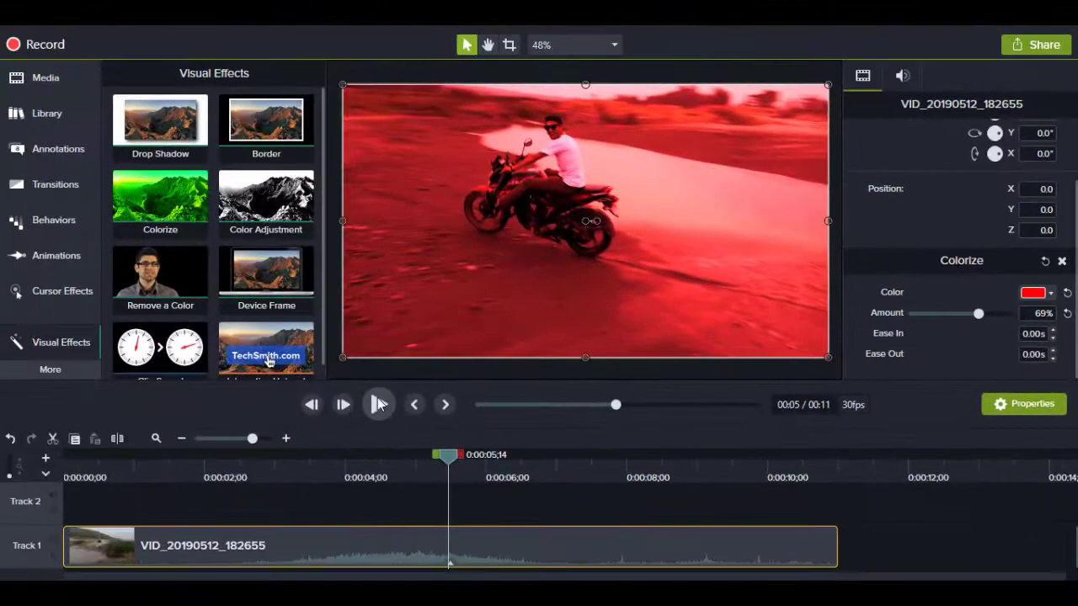
{"action": "left_click", "coordinate": [379, 405]}
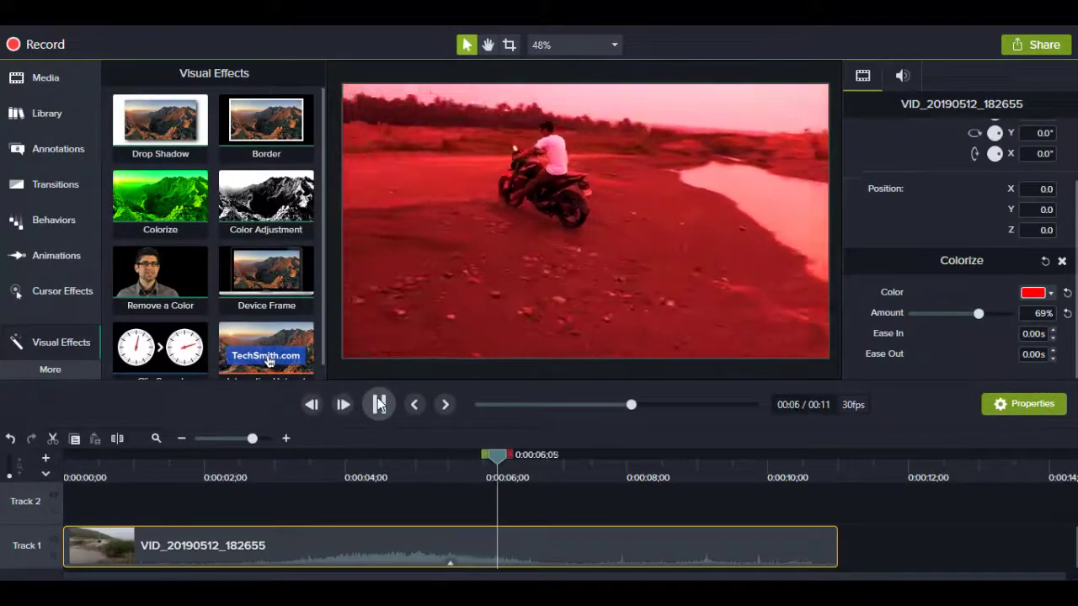
{"action": "left_click", "coordinate": [379, 405]}
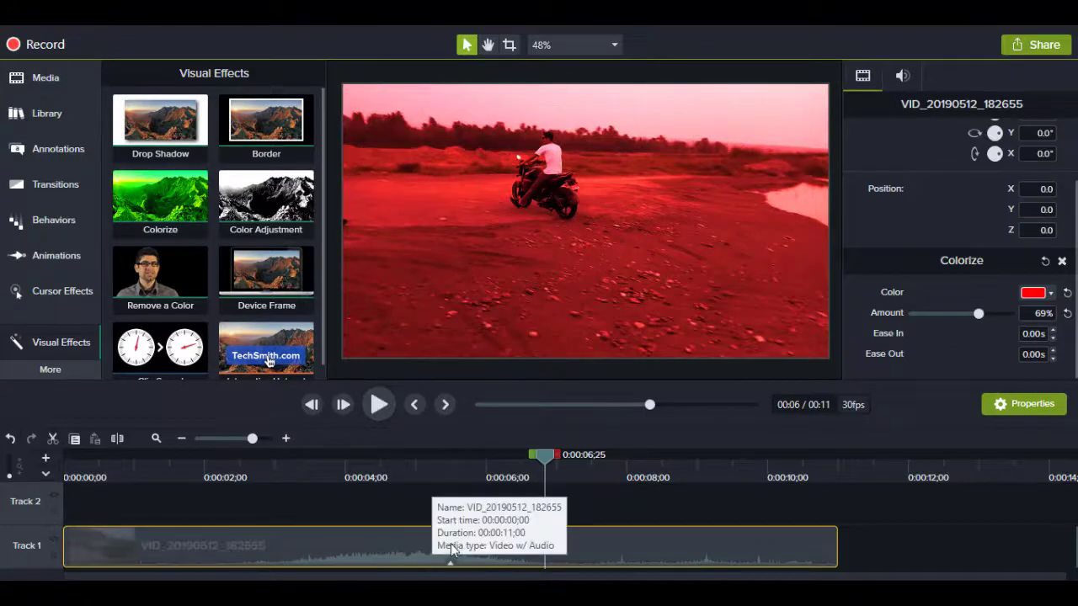
Step: Remove all effects from the colorized Track 1 clip and return the playhead to the start
{"action": "right_click", "coordinate": [450, 543]}
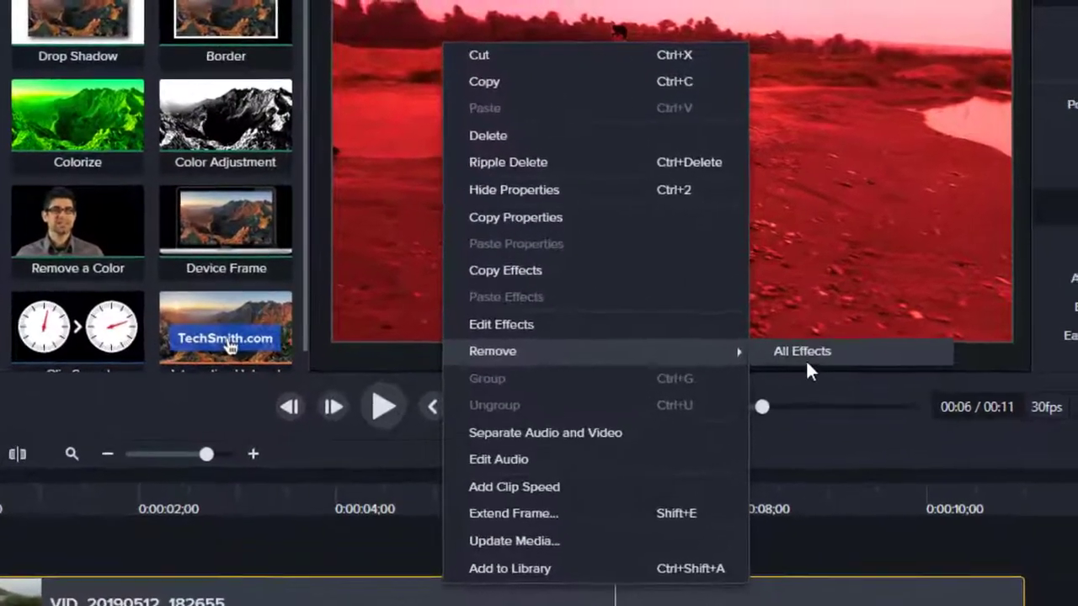
{"action": "left_click", "coordinate": [807, 364]}
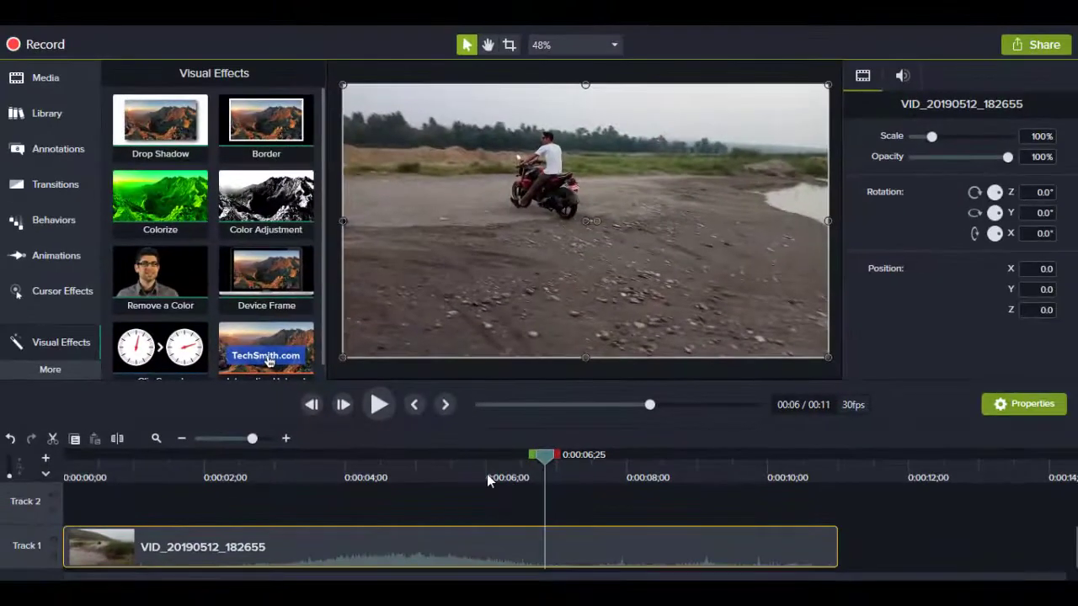
{"action": "left_click_drag", "start_coordinate": [543, 459], "coordinate": [67, 456]}
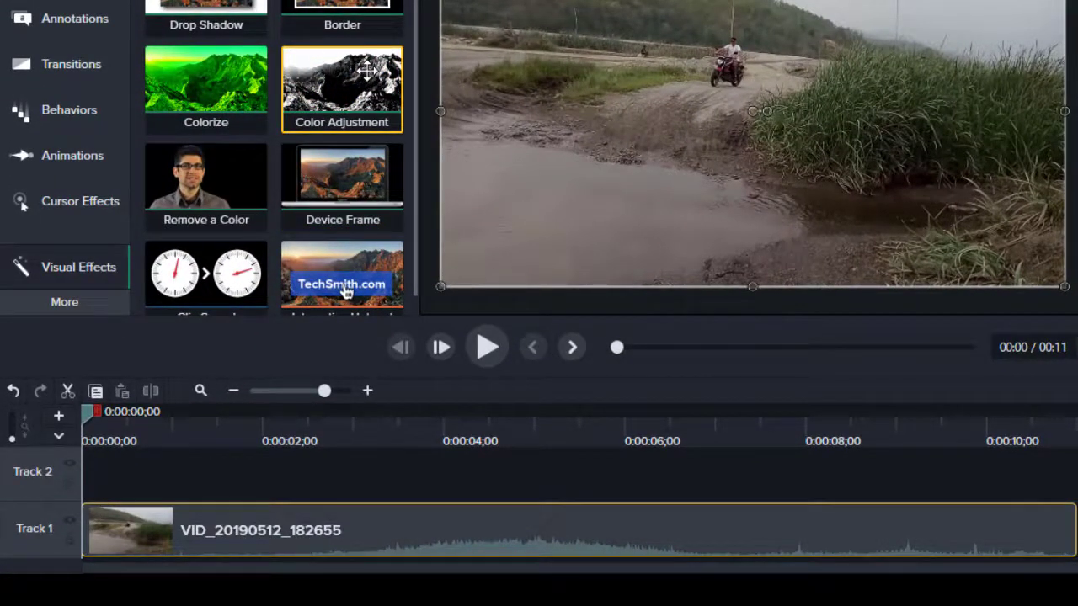
Step: Apply the Color Adjustment effect to the Track 1 clip and preview it from the start
{"action": "left_click_drag", "start_coordinate": [367, 72], "coordinate": [153, 534]}
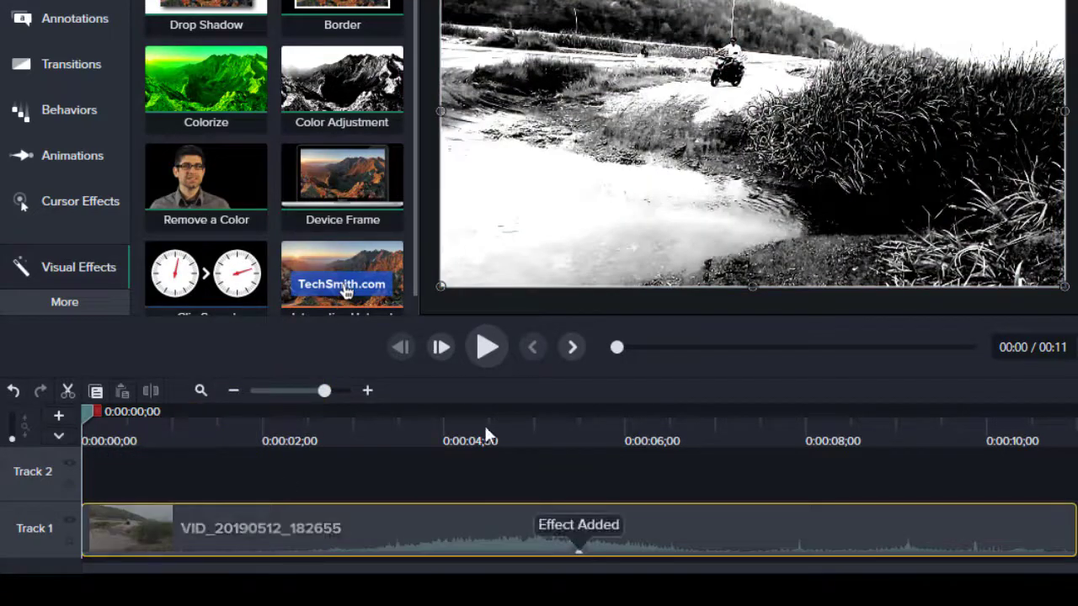
{"action": "left_click", "coordinate": [484, 352]}
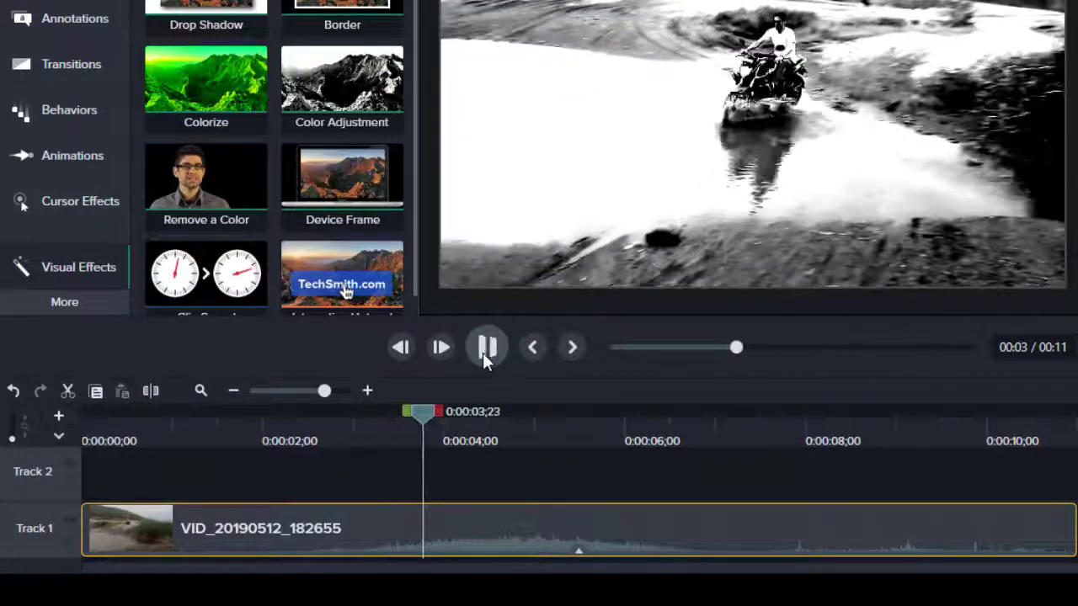
{"action": "left_click", "coordinate": [483, 353]}
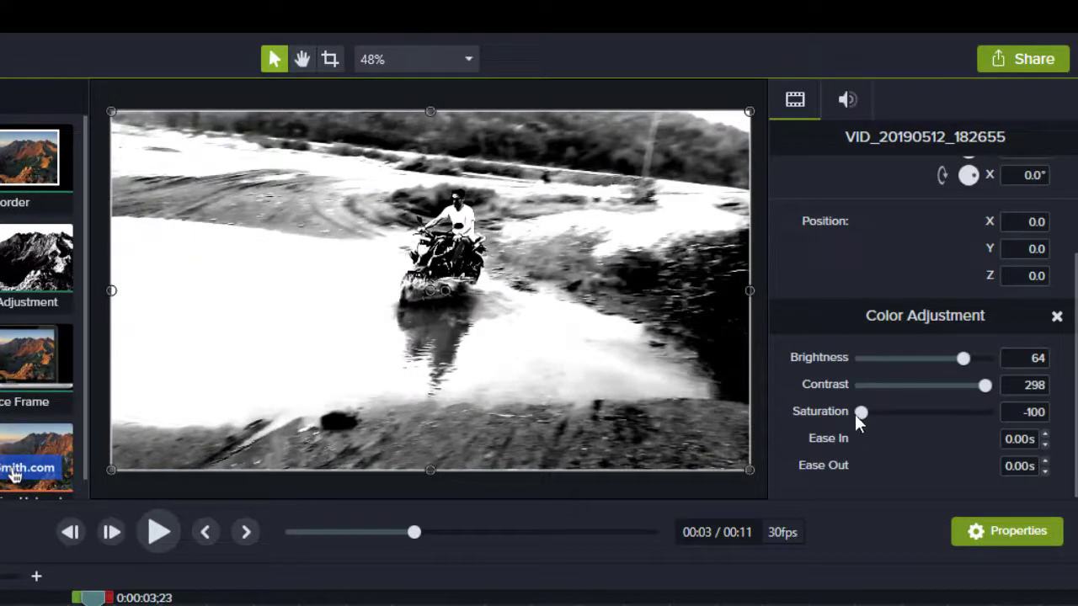
Step: Set the Color Adjustment to brightness 74, contrast 219 and saturation -77, and preview the clip
{"action": "left_click_drag", "start_coordinate": [859, 410], "coordinate": [876, 412]}
{"action": "left_click_drag", "start_coordinate": [985, 386], "coordinate": [958, 387]}
{"action": "left_click", "coordinate": [171, 531]}
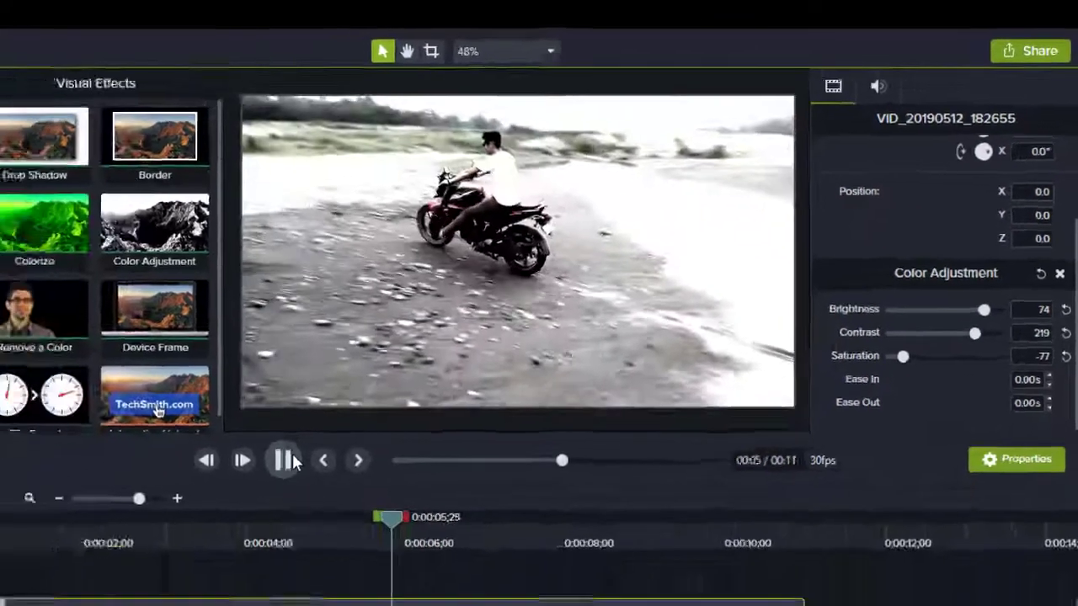
{"action": "left_click", "coordinate": [171, 532]}
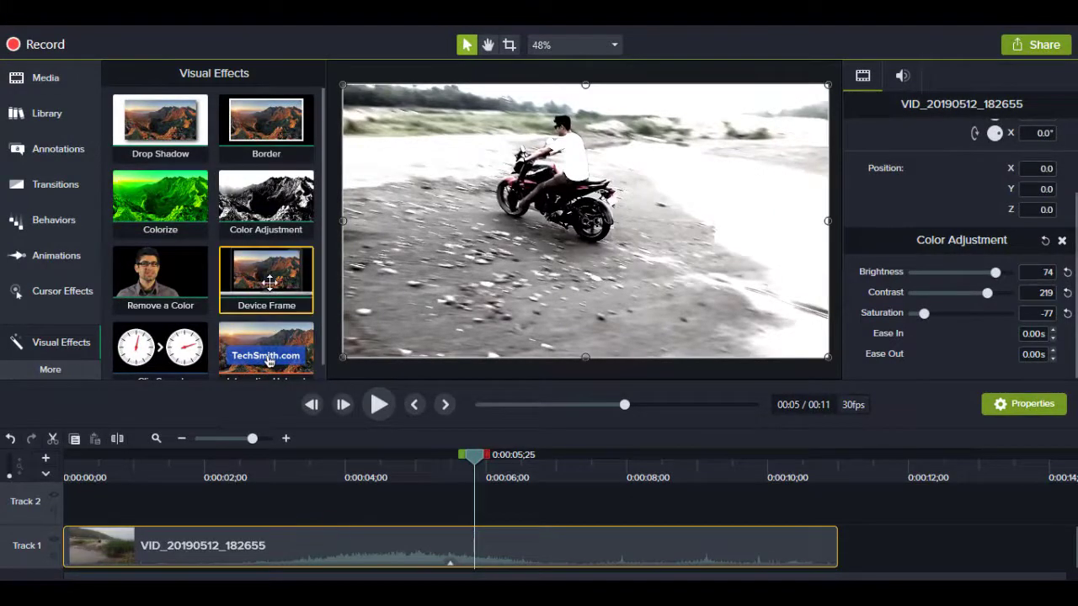
Step: Remove all effects from the color-adjusted clip and move the playhead back to the start
{"action": "right_click", "coordinate": [348, 552]}
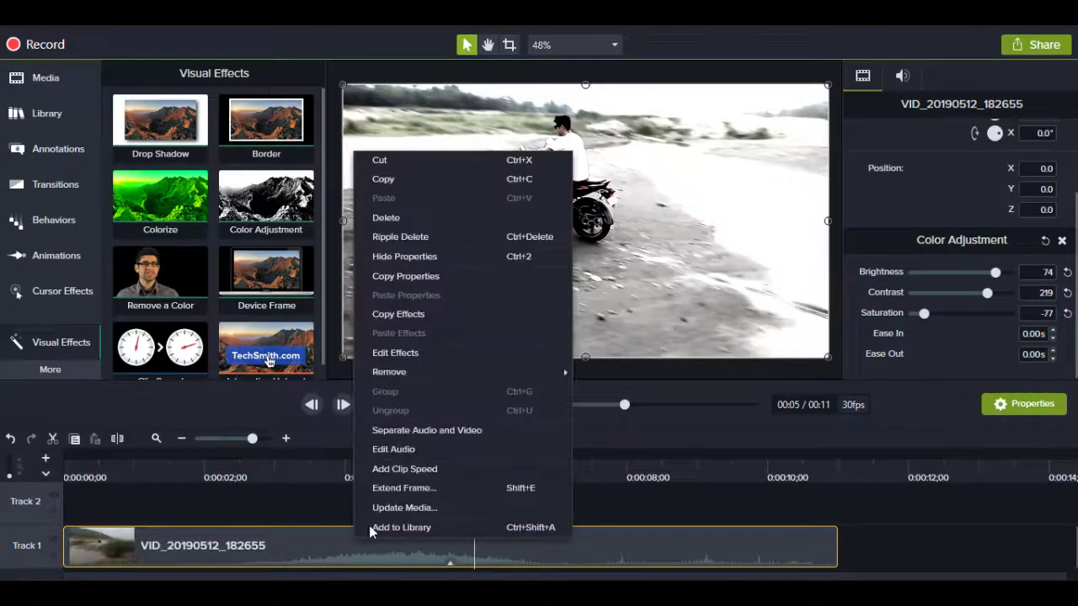
{"action": "mouse_move", "coordinate": [429, 372]}
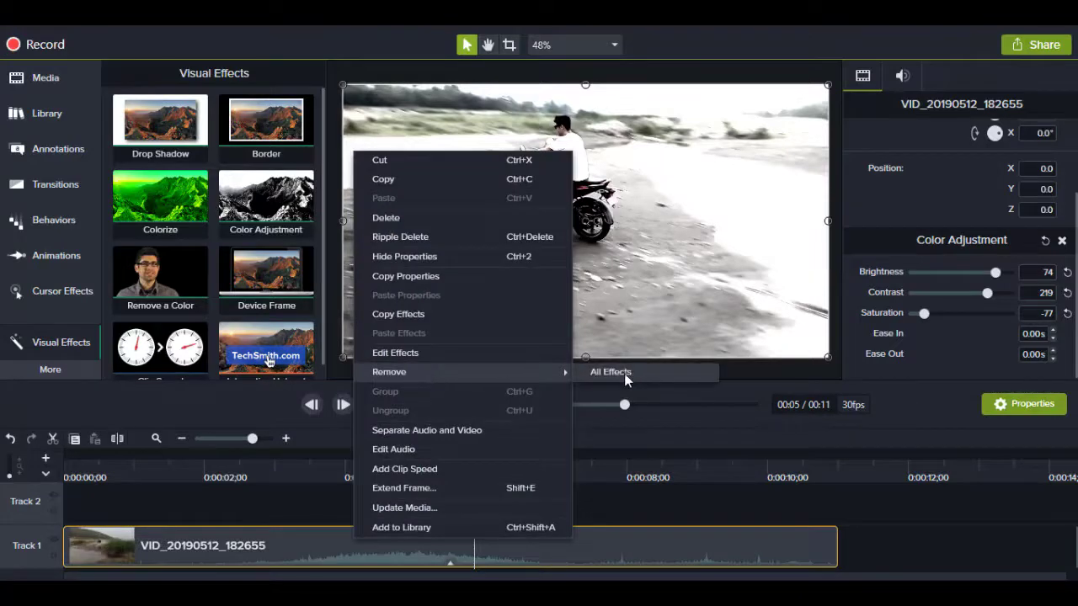
{"action": "left_click", "coordinate": [624, 373]}
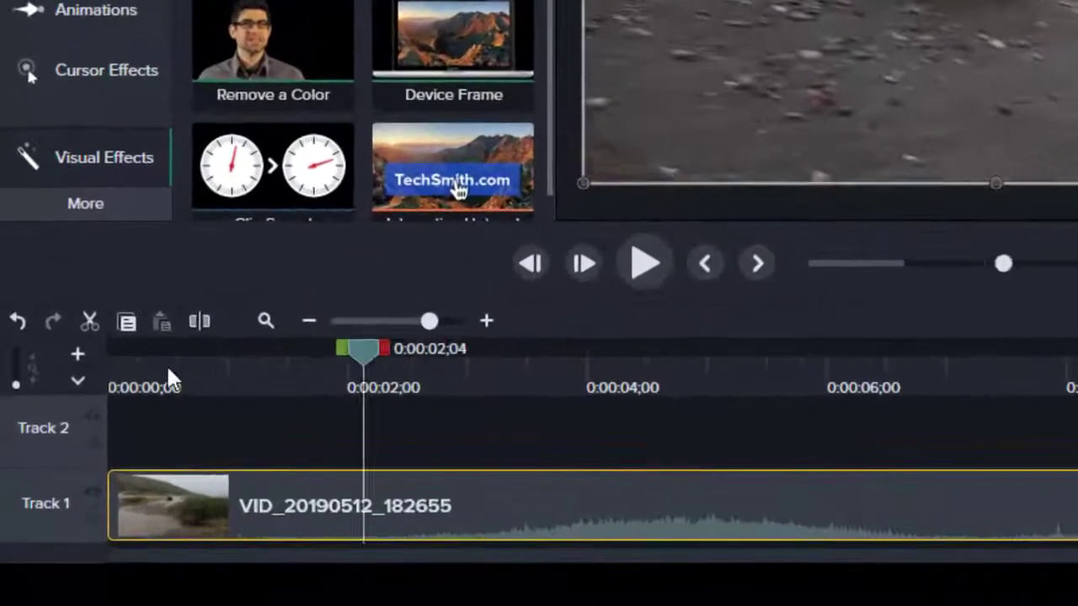
{"action": "left_click_drag", "start_coordinate": [167, 368], "coordinate": [96, 368]}
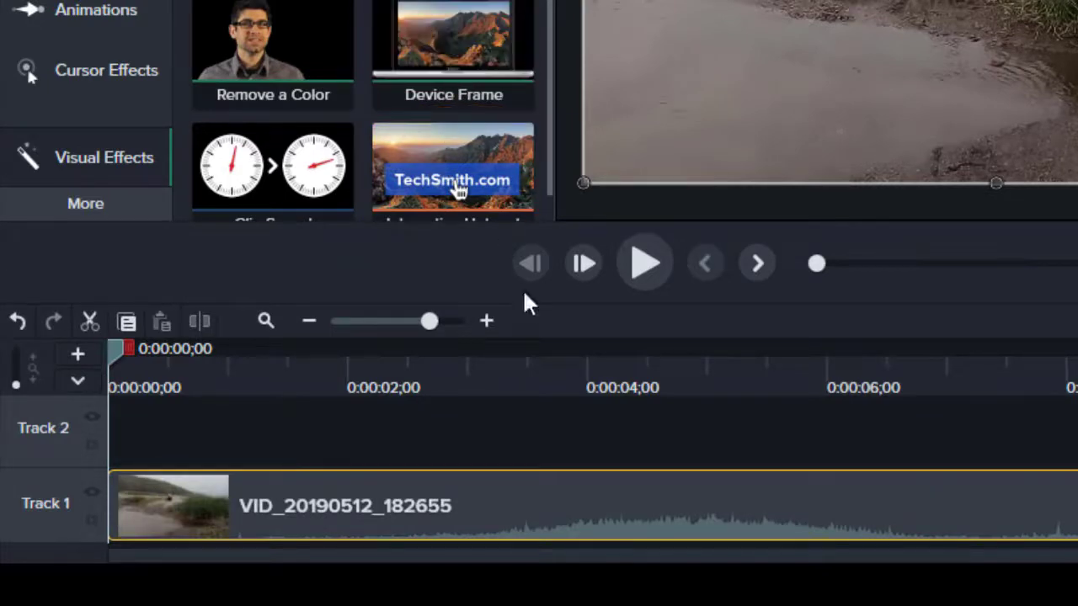
Step: Apply the Device Frame effect to the Track 1 clip and preview it with the Desktop frame
{"action": "left_click_drag", "start_coordinate": [452, 33], "coordinate": [159, 531]}
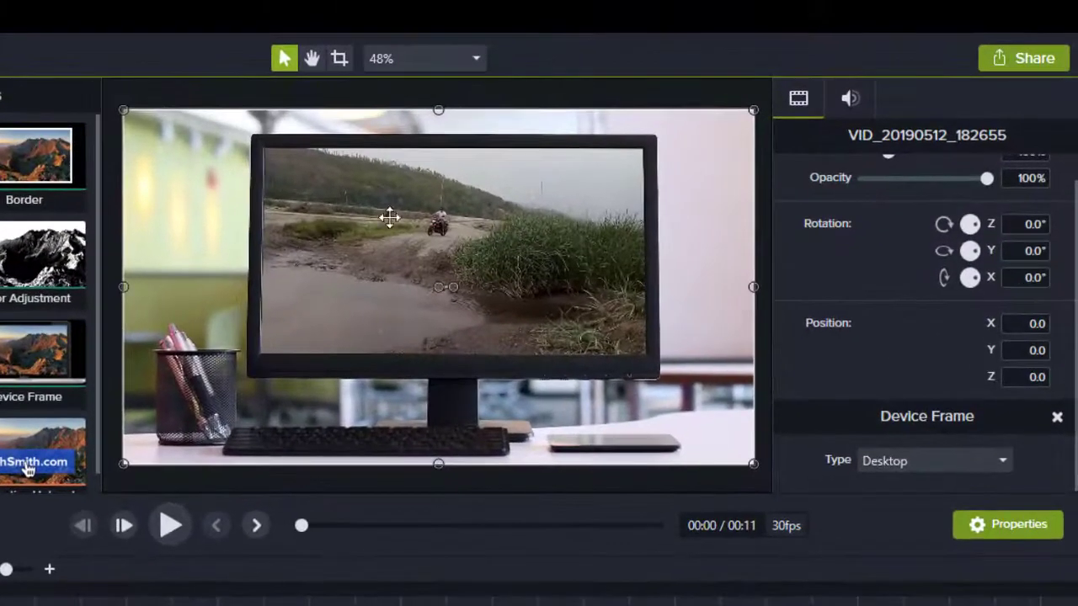
{"action": "left_click", "coordinate": [175, 516]}
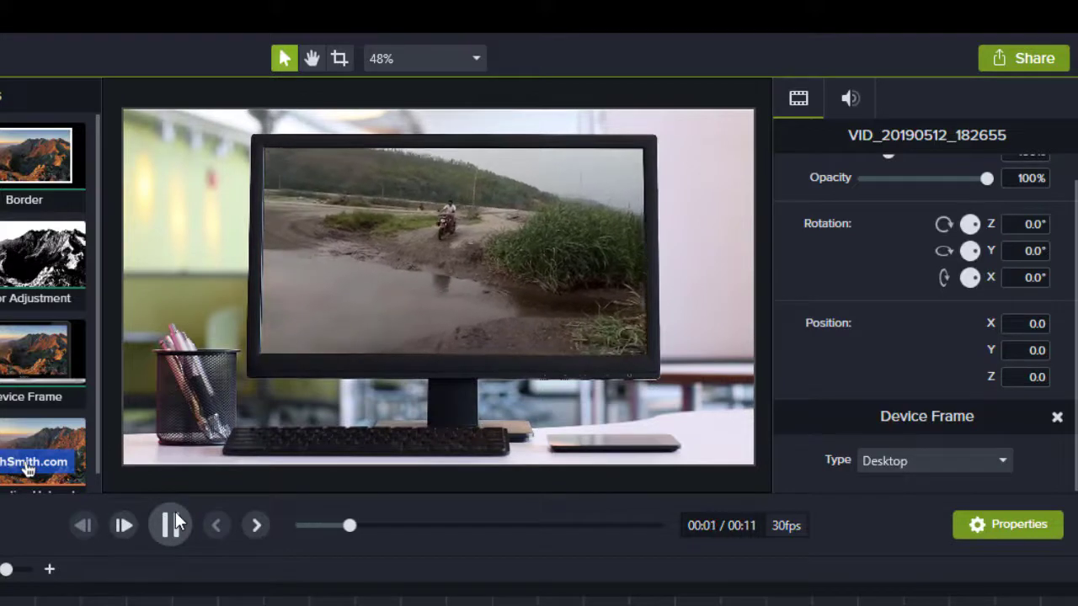
{"action": "left_click", "coordinate": [175, 514]}
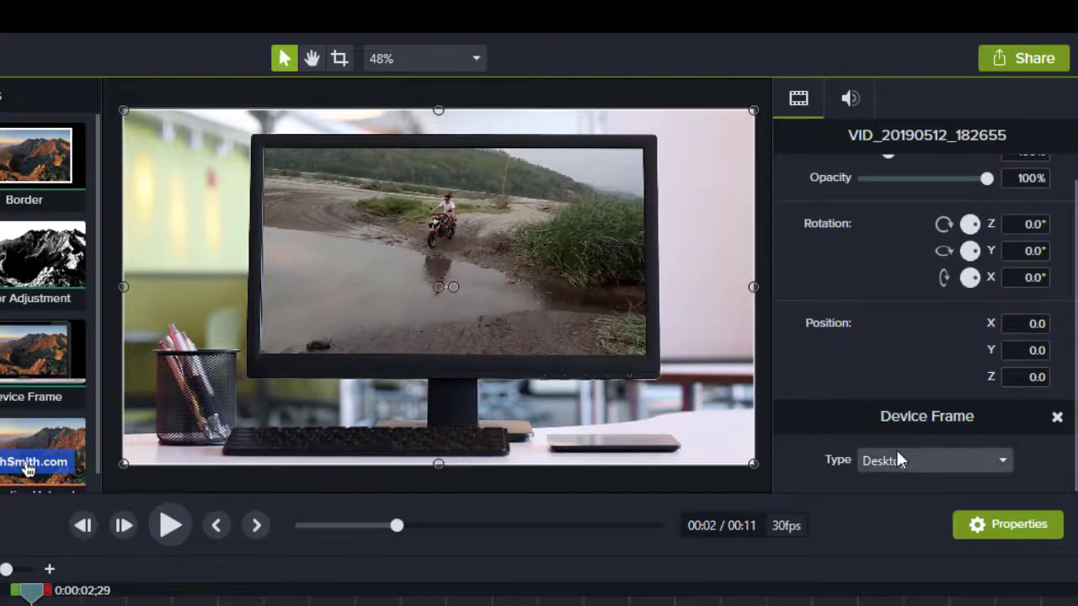
Step: Change the Device Frame type to iPhone and preview the clip
{"action": "left_click", "coordinate": [980, 458]}
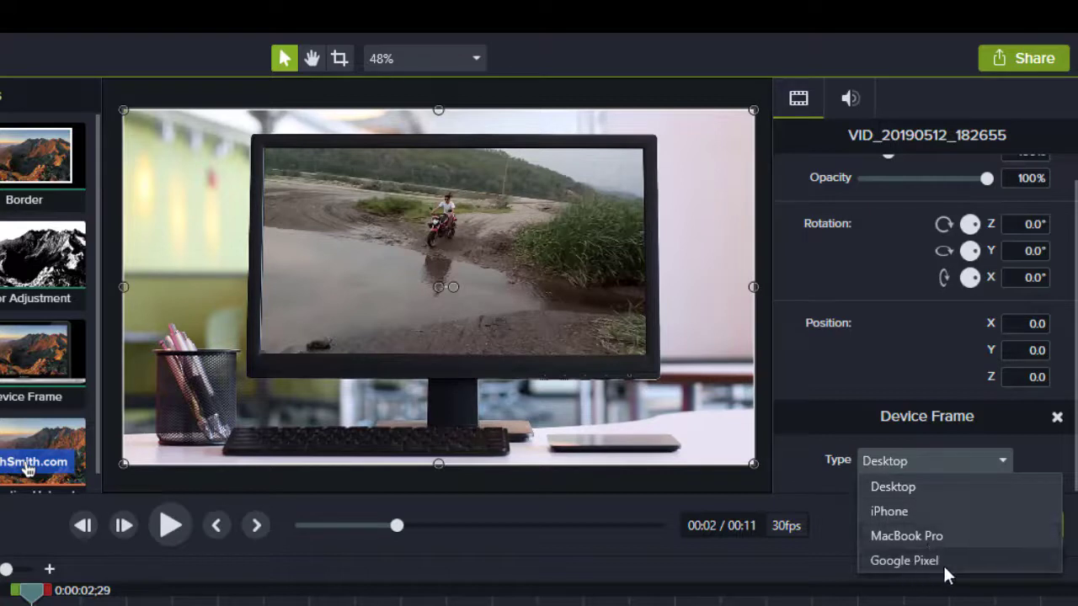
{"action": "left_click", "coordinate": [910, 510]}
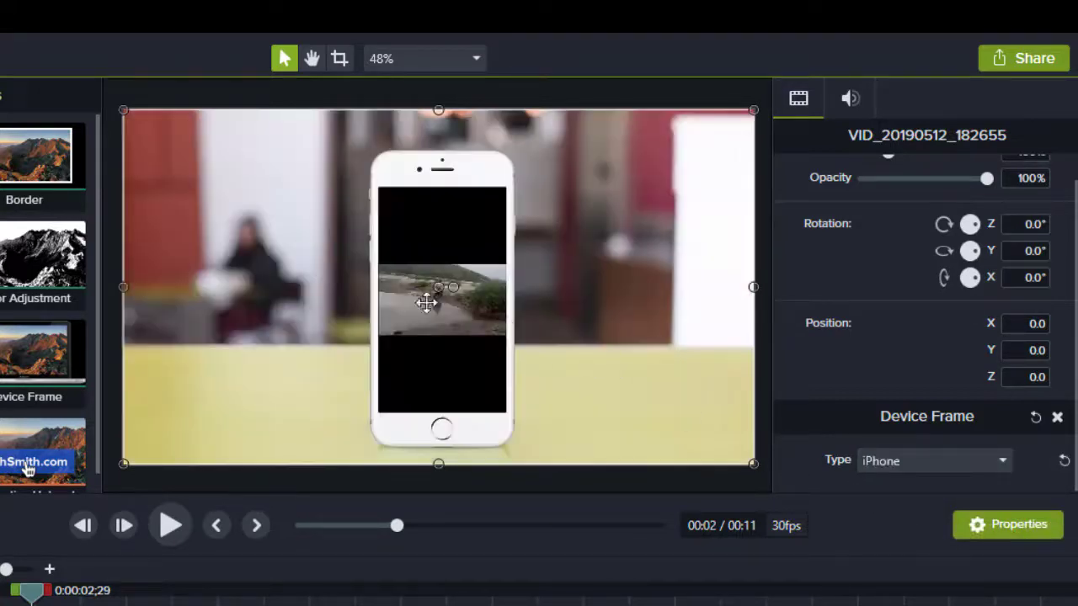
{"action": "left_click", "coordinate": [182, 529]}
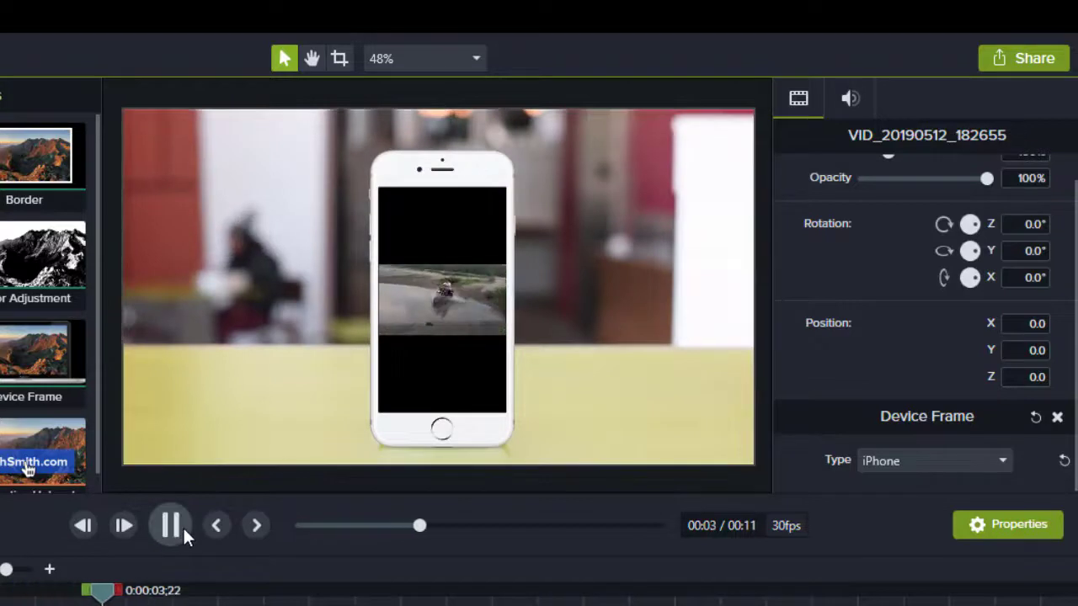
{"action": "left_click", "coordinate": [182, 528]}
Step: Switch the Device Frame type to MacBook Pro and play the clip to preview it
{"action": "left_click", "coordinate": [986, 467]}
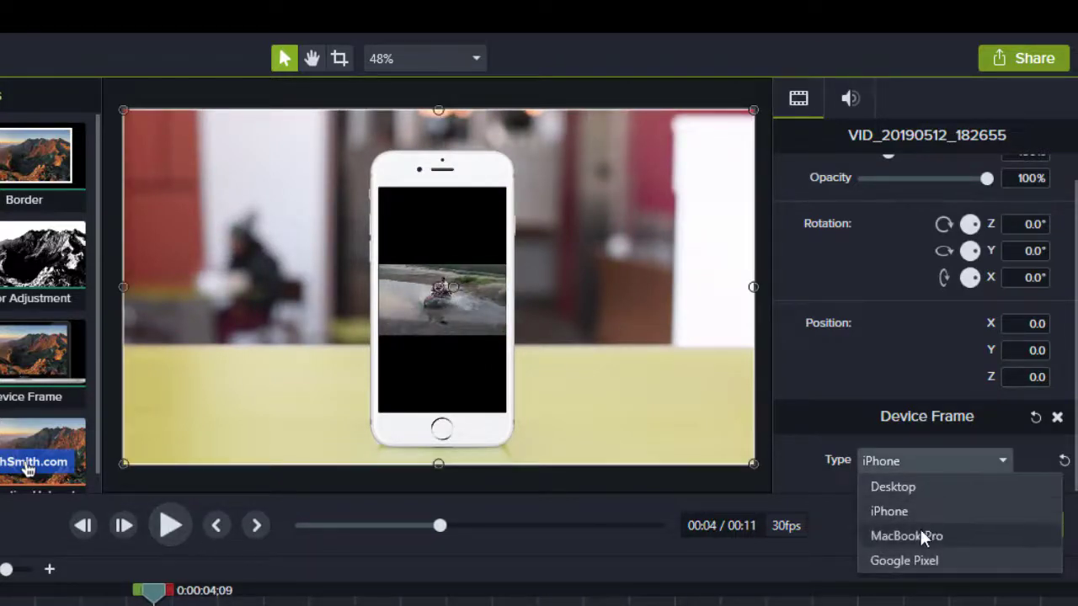
{"action": "left_click", "coordinate": [925, 535]}
{"action": "left_click", "coordinate": [170, 526]}
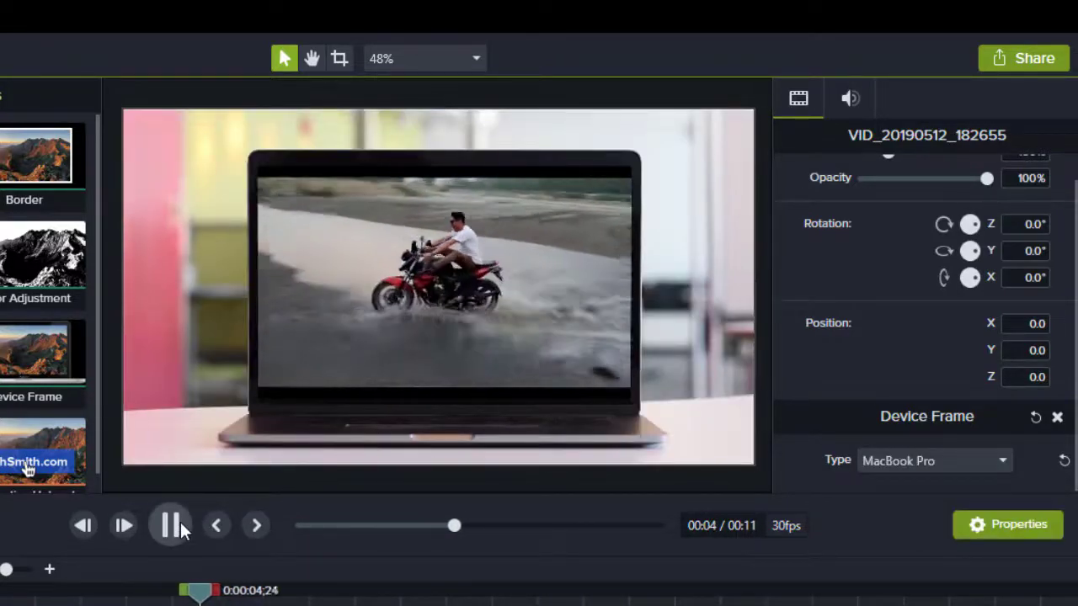
Step: Set the Device Frame type to Google Pixel, move the playhead back near 0:00:03;05 and preview the clip
{"action": "left_click", "coordinate": [907, 465]}
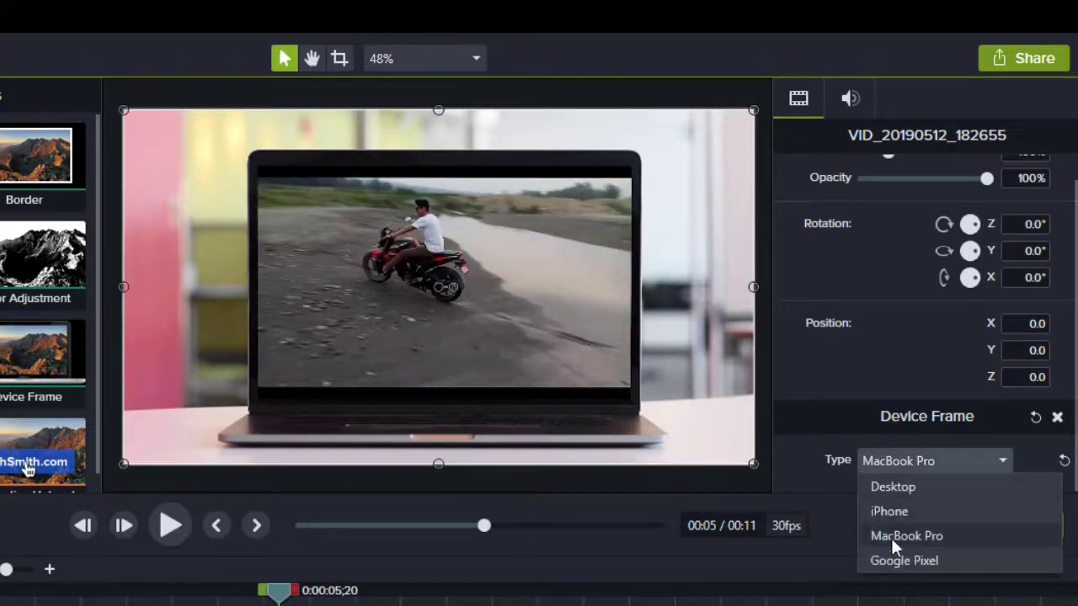
{"action": "left_click", "coordinate": [886, 560]}
{"action": "left_click", "coordinate": [67, 594]}
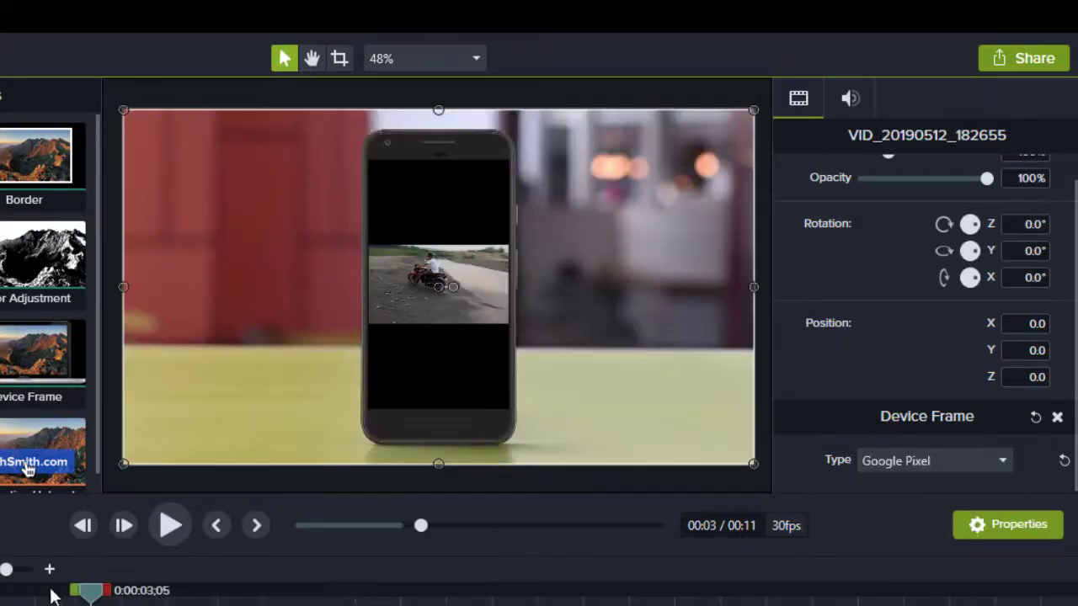
{"action": "left_click", "coordinate": [169, 525]}
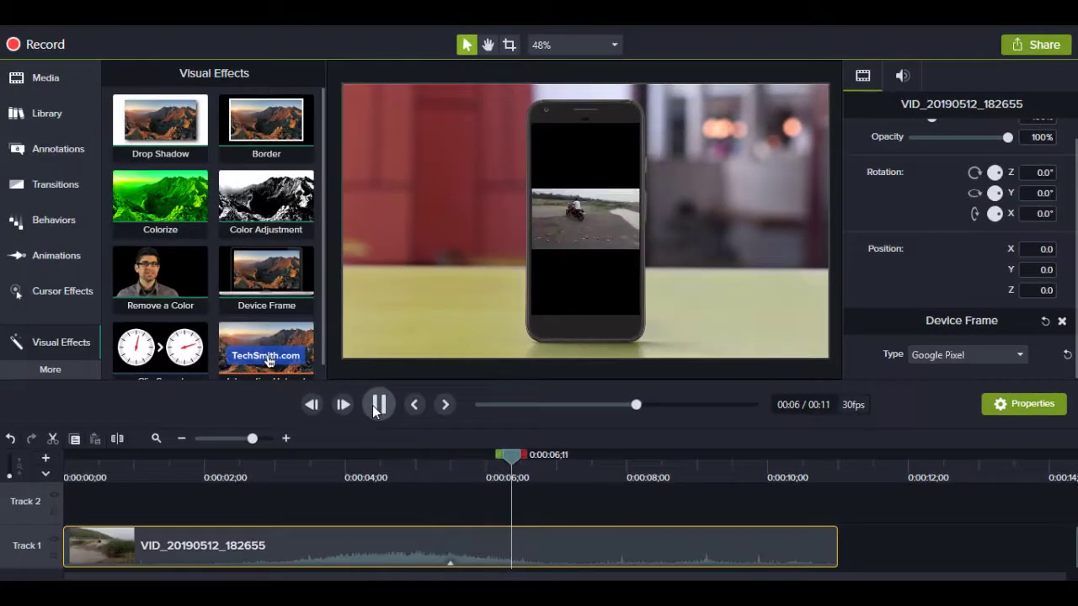
{"action": "left_click", "coordinate": [711, 216]}
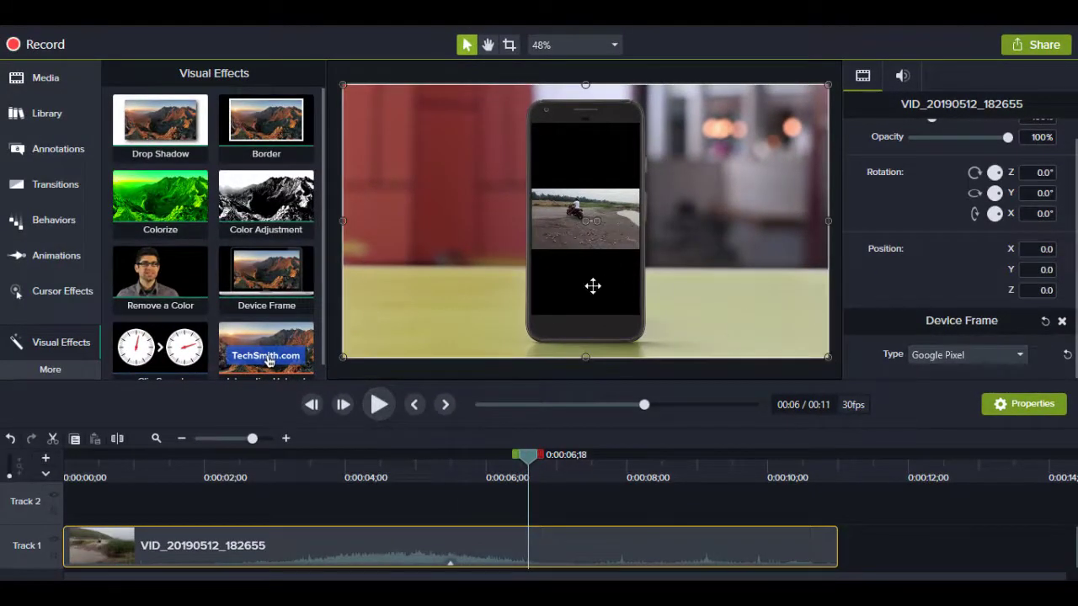
Step: Remove all effects from the device-framed Track 1 clip and return the playhead to the start
{"action": "right_click", "coordinate": [482, 540]}
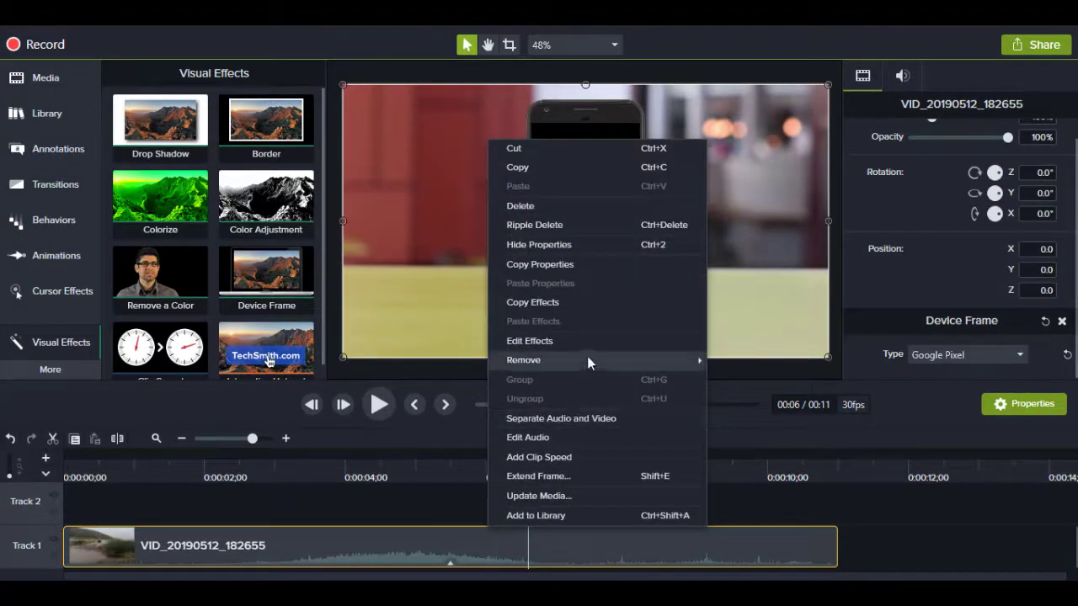
{"action": "mouse_move", "coordinate": [592, 359]}
{"action": "left_click", "coordinate": [764, 360]}
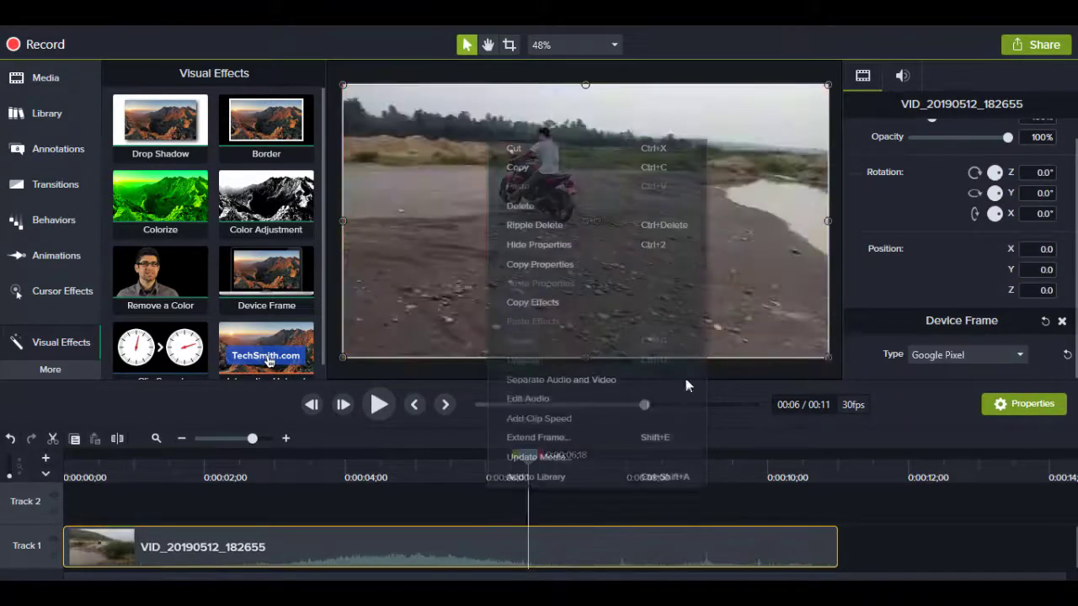
{"action": "left_click_drag", "start_coordinate": [529, 459], "coordinate": [75, 456]}
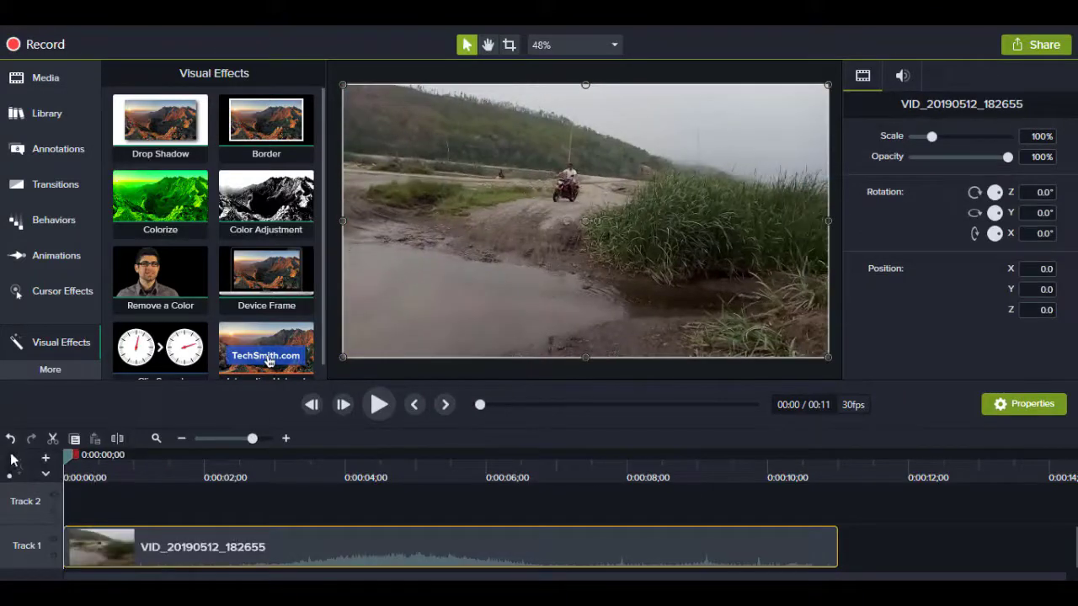
Step: Apply the Clip Speed effect to the Track 1 clip and shorten its duration to reach a speed of 7.67x
{"action": "scroll", "coordinate": [217, 345], "scroll_direction": "down", "scroll_amount": 1}
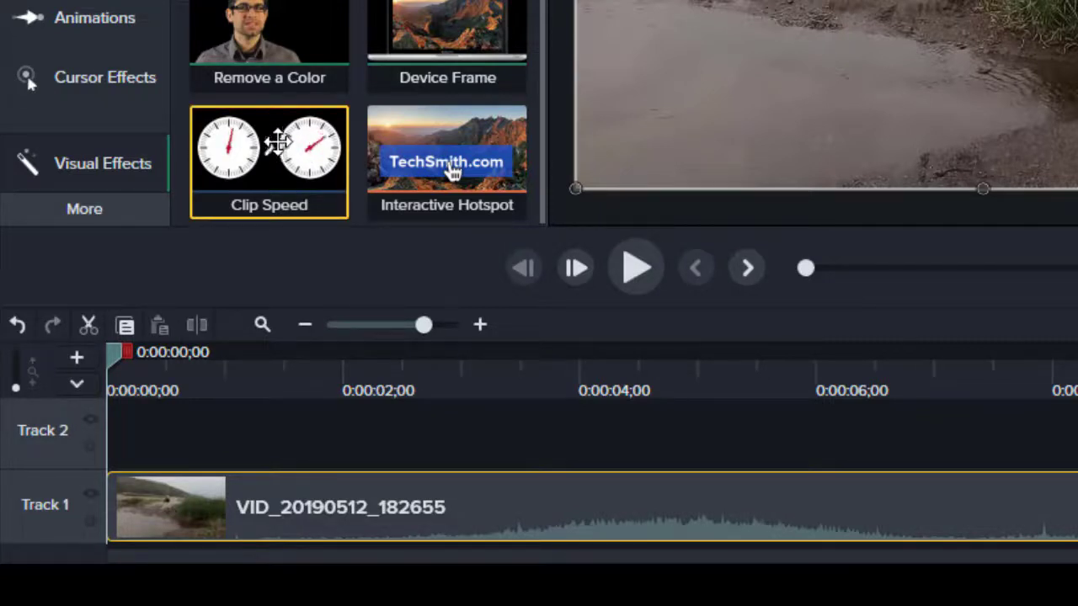
{"action": "left_click_drag", "start_coordinate": [277, 139], "coordinate": [210, 499]}
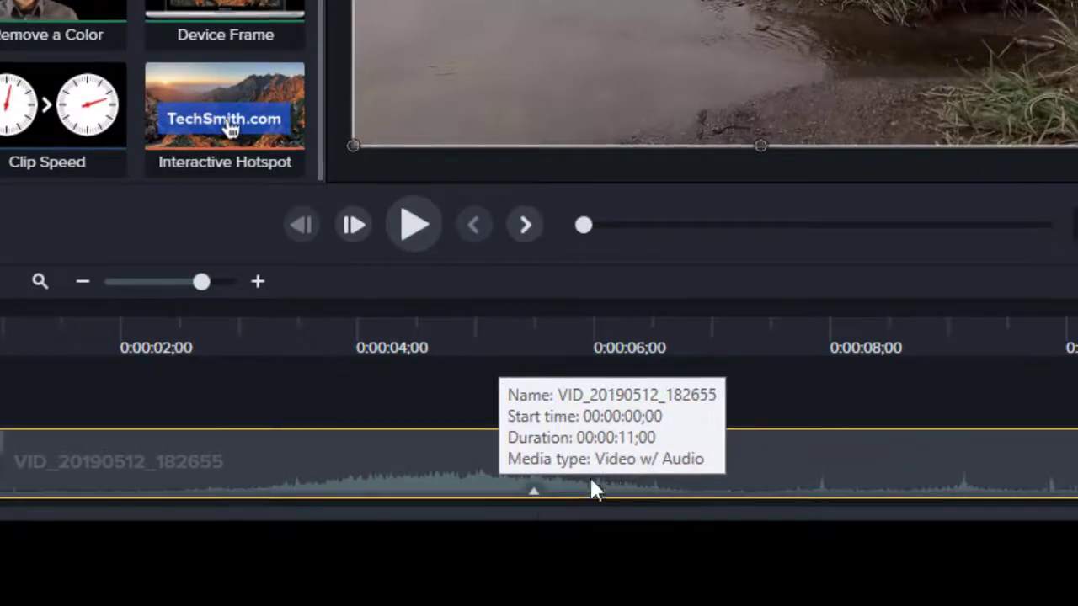
{"action": "left_click", "coordinate": [534, 491]}
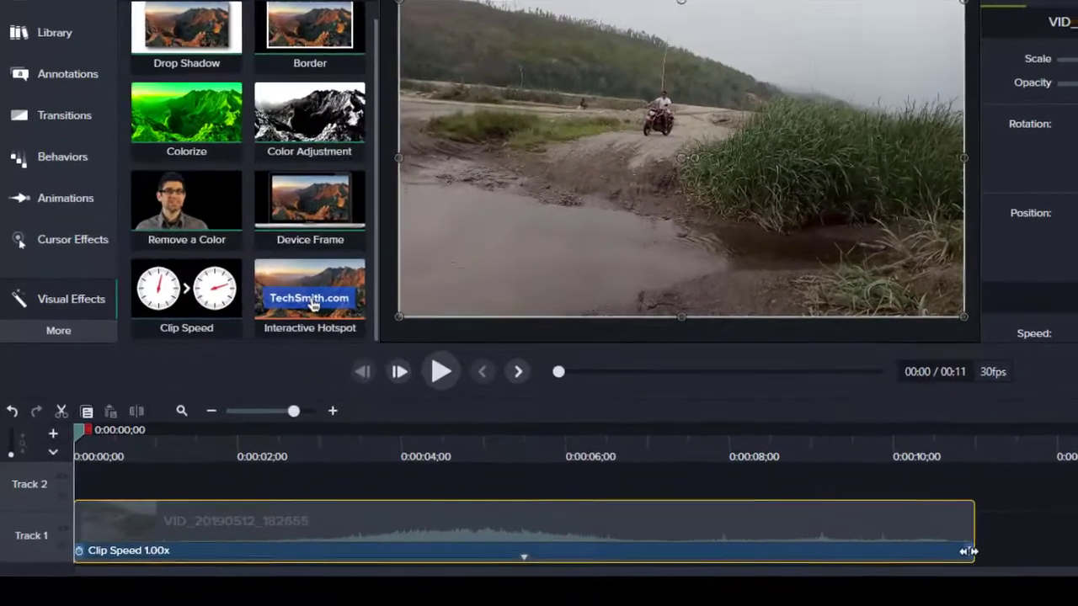
{"action": "left_click_drag", "start_coordinate": [832, 559], "coordinate": [649, 559]}
{"action": "left_click_drag", "start_coordinate": [783, 552], "coordinate": [184, 548]}
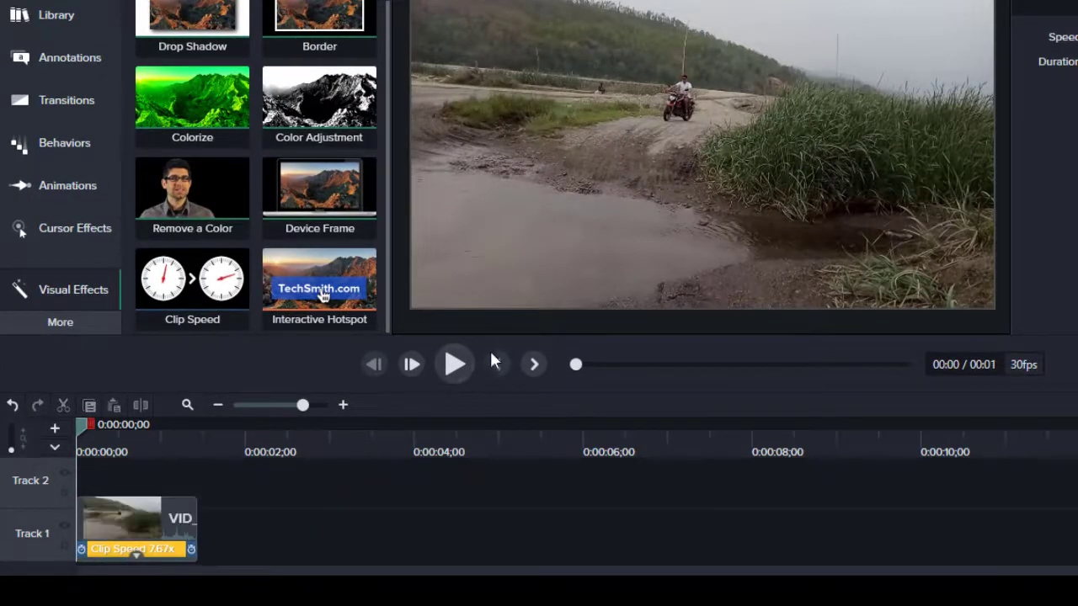
Step: Preview the sped-up clip, replaying it from the start of the timeline
{"action": "left_click", "coordinate": [449, 369]}
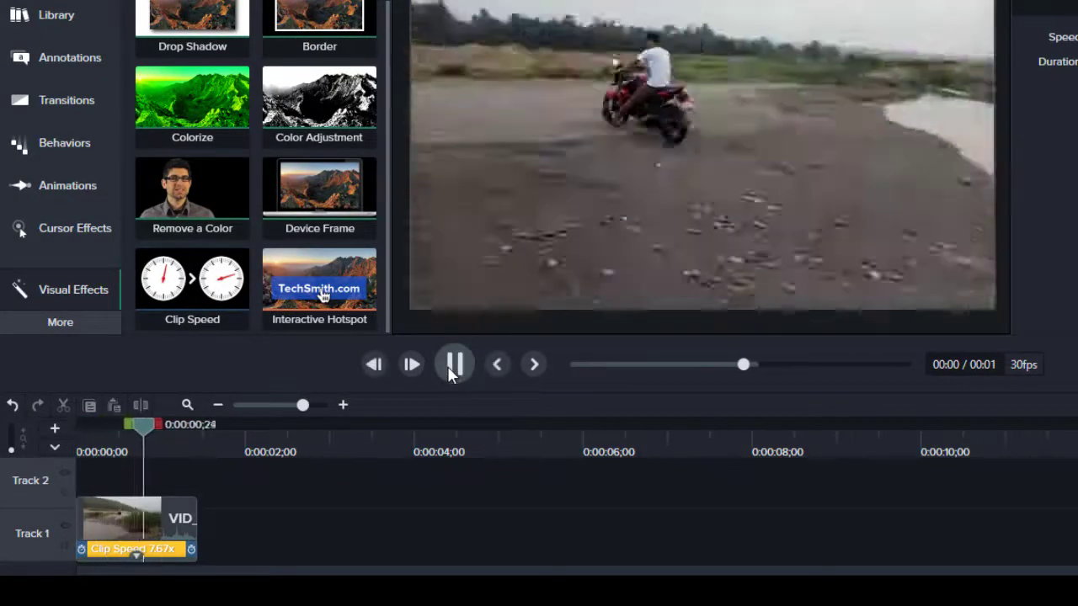
{"action": "left_click_drag", "start_coordinate": [169, 429], "coordinate": [64, 425]}
{"action": "left_click", "coordinate": [465, 360]}
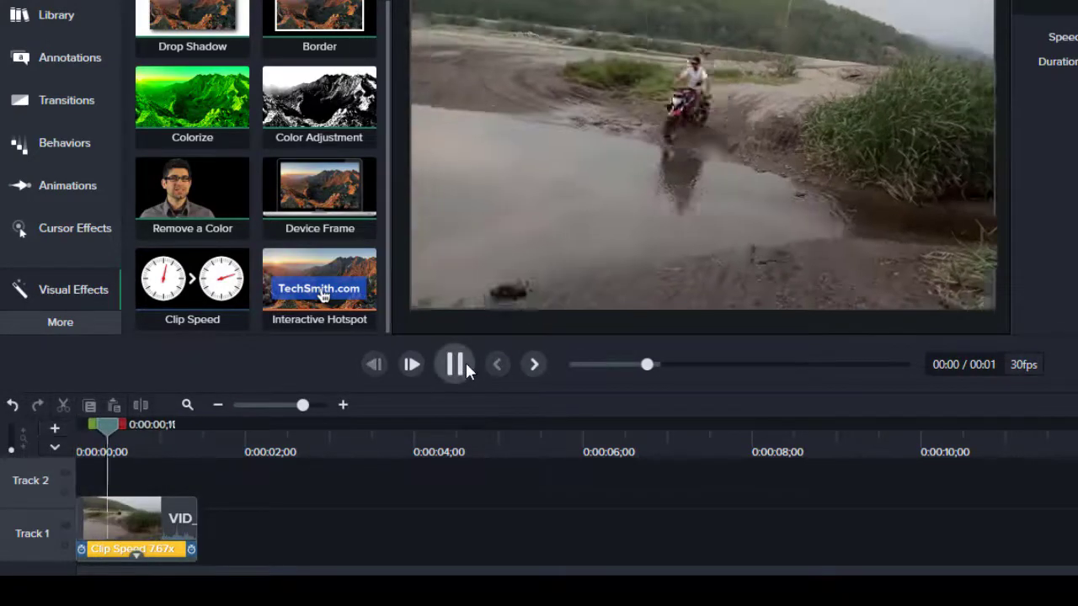
{"action": "left_click", "coordinate": [465, 363]}
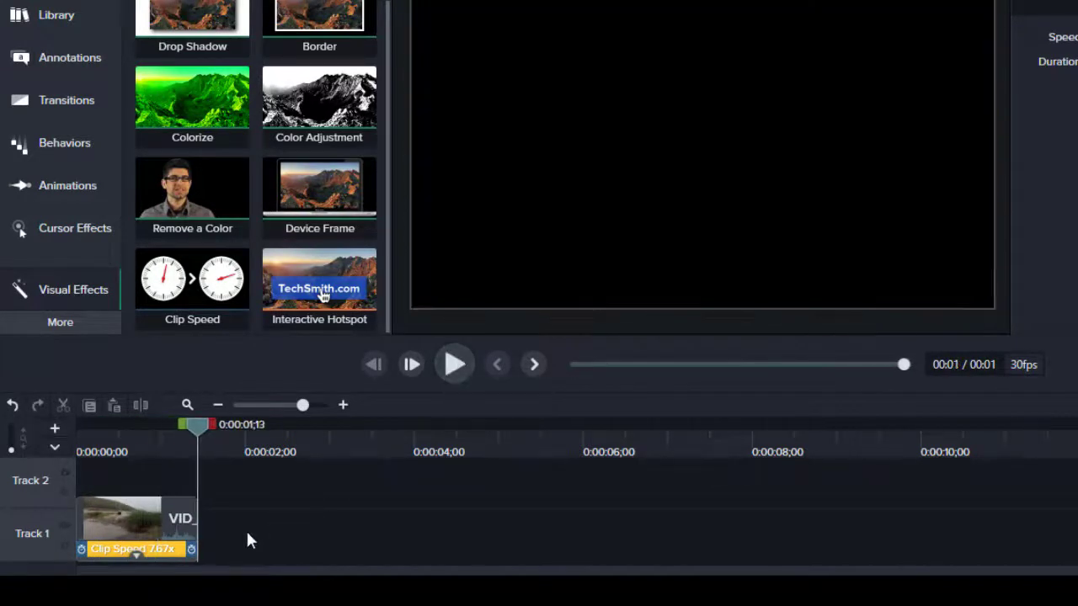
Step: Stretch the clip's duration to slow it to 0.77x and preview it from about the four-second mark
{"action": "left_click_drag", "start_coordinate": [199, 550], "coordinate": [1077, 550]}
{"action": "left_click_drag", "start_coordinate": [196, 430], "coordinate": [444, 433]}
{"action": "left_click", "coordinate": [455, 366]}
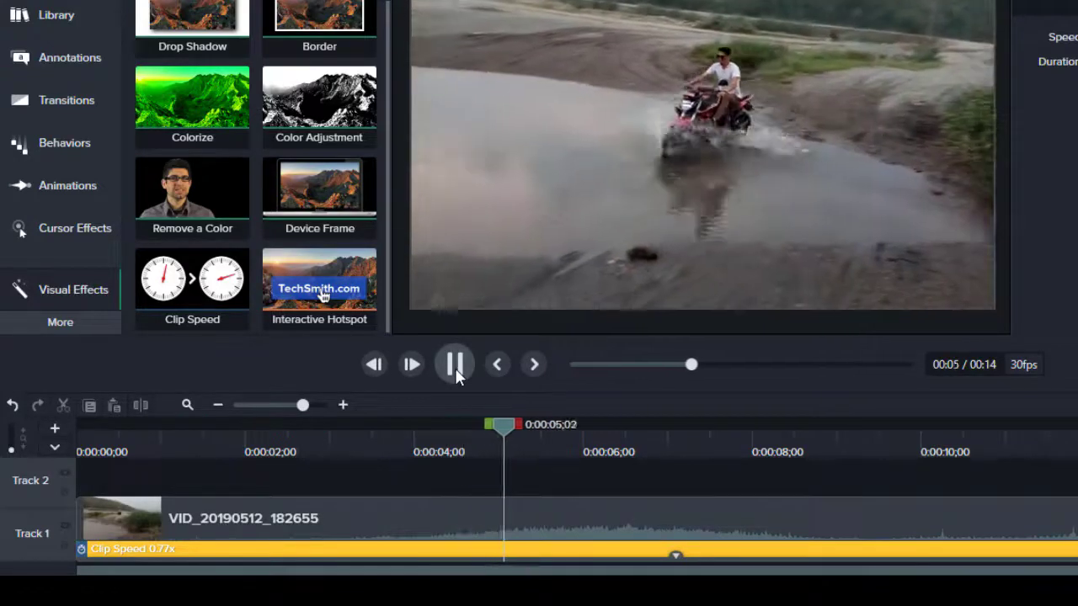
{"action": "left_click", "coordinate": [455, 367]}
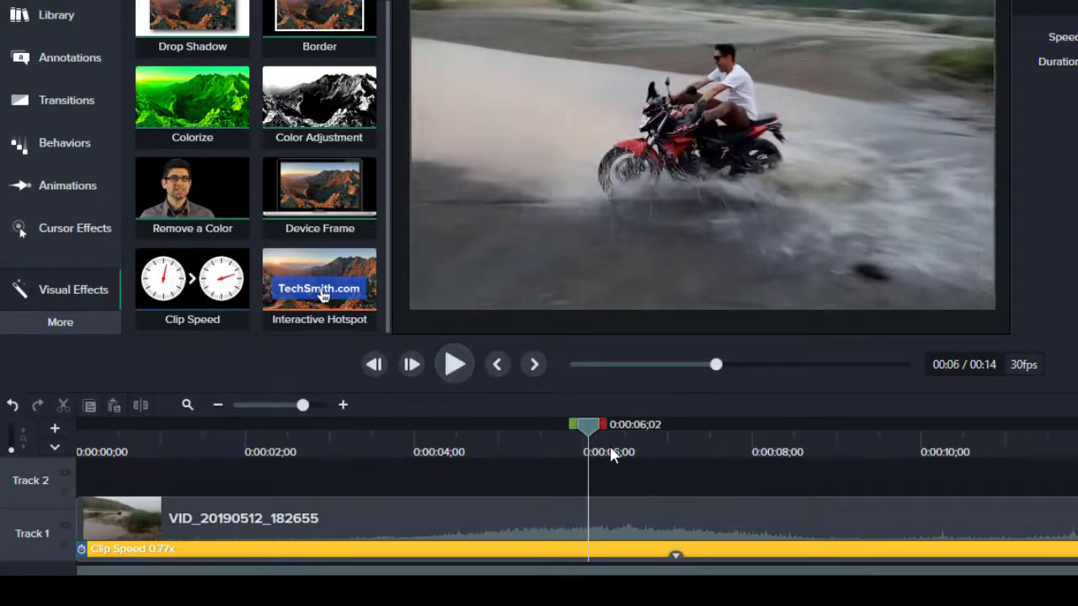
Step: Stretch the clip further to a speed of 0.36x and preview it from 0:00:09;27
{"action": "scroll", "coordinate": [610, 445], "scroll_direction": "down", "scroll_amount": 4}
{"action": "left_click_drag", "start_coordinate": [602, 549], "coordinate": [903, 543]}
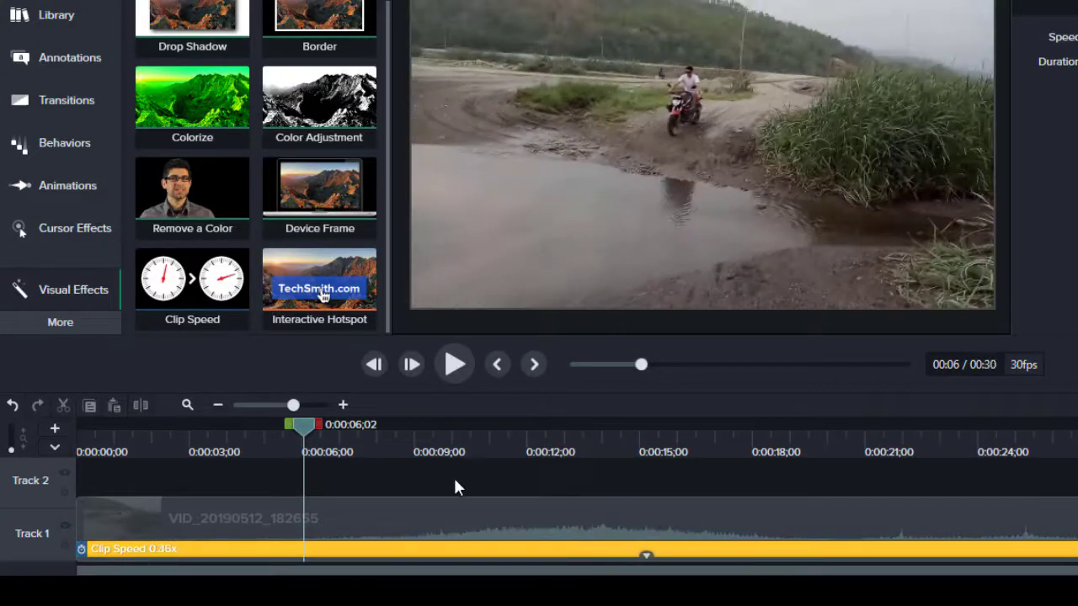
{"action": "left_click", "coordinate": [448, 440]}
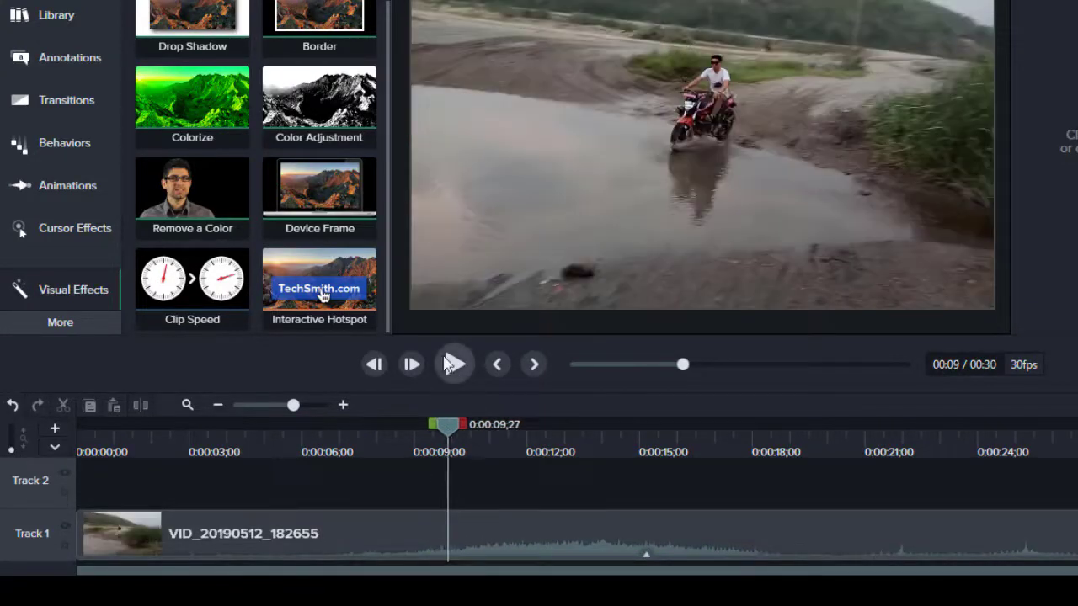
{"action": "left_click", "coordinate": [453, 364]}
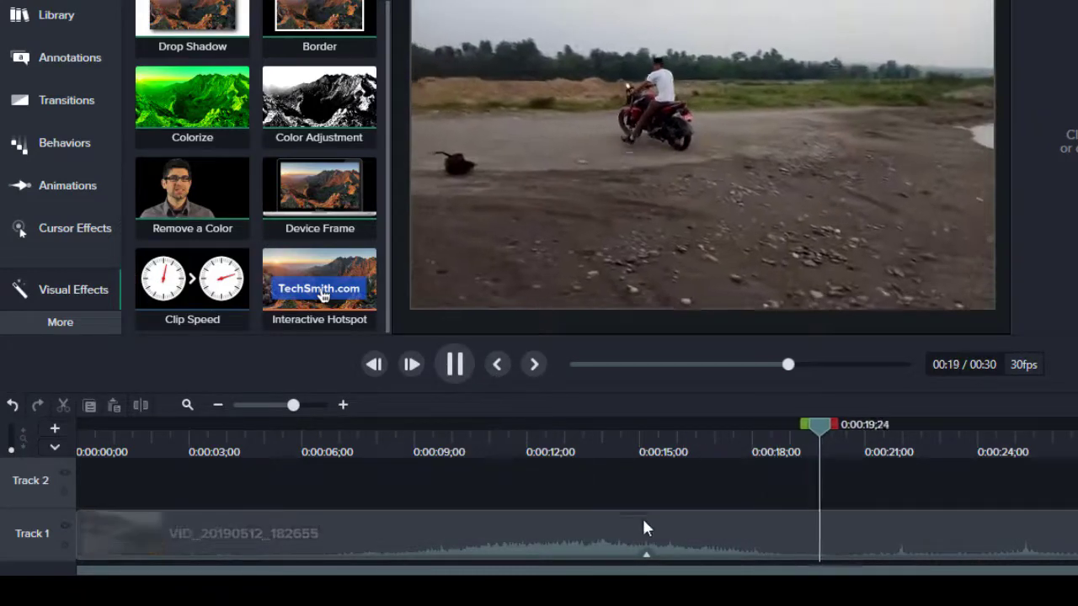
Step: Delete the slowed-down video clip from Track 1
{"action": "right_click", "coordinate": [521, 546]}
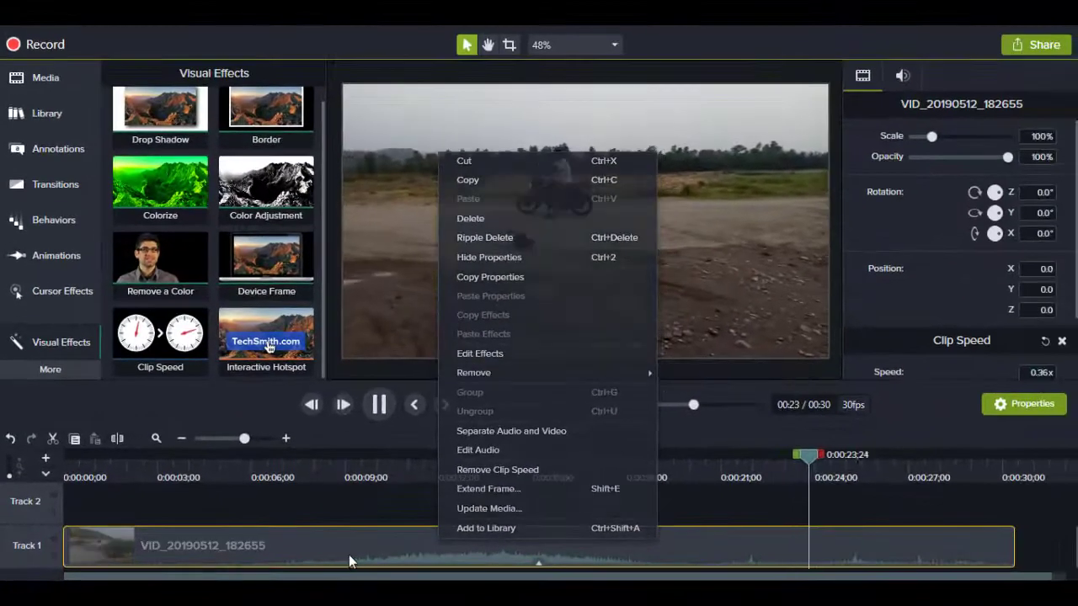
{"action": "left_click", "coordinate": [349, 556]}
{"action": "key", "text": "Delete"}
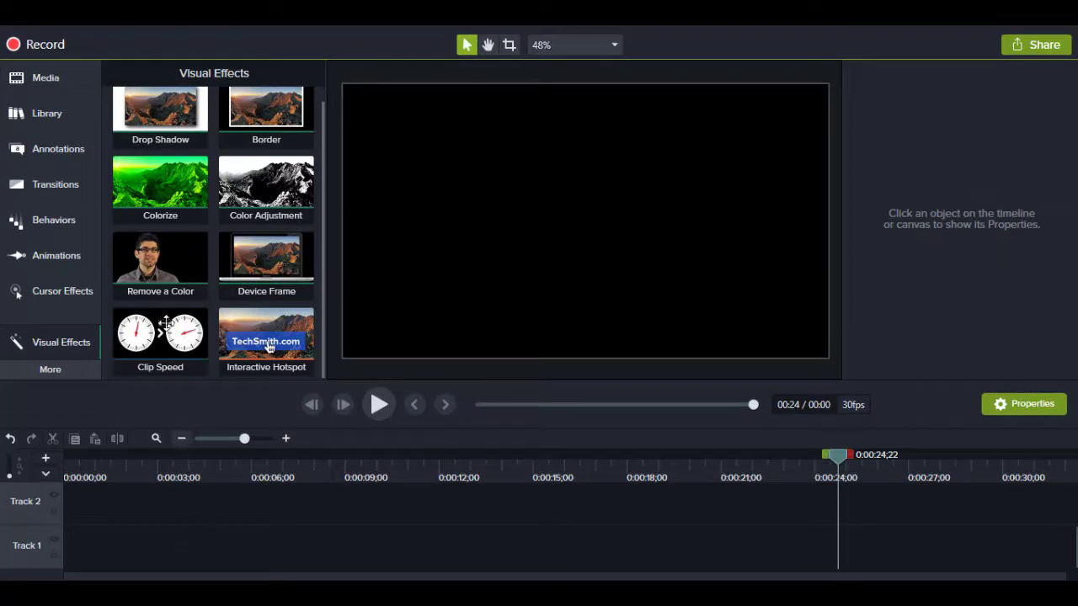
Step: Import the image 4K-News-Studio-Images-Backgrounds-1-3 from New folder (2) into the Media Bin
{"action": "left_click", "coordinate": [64, 78]}
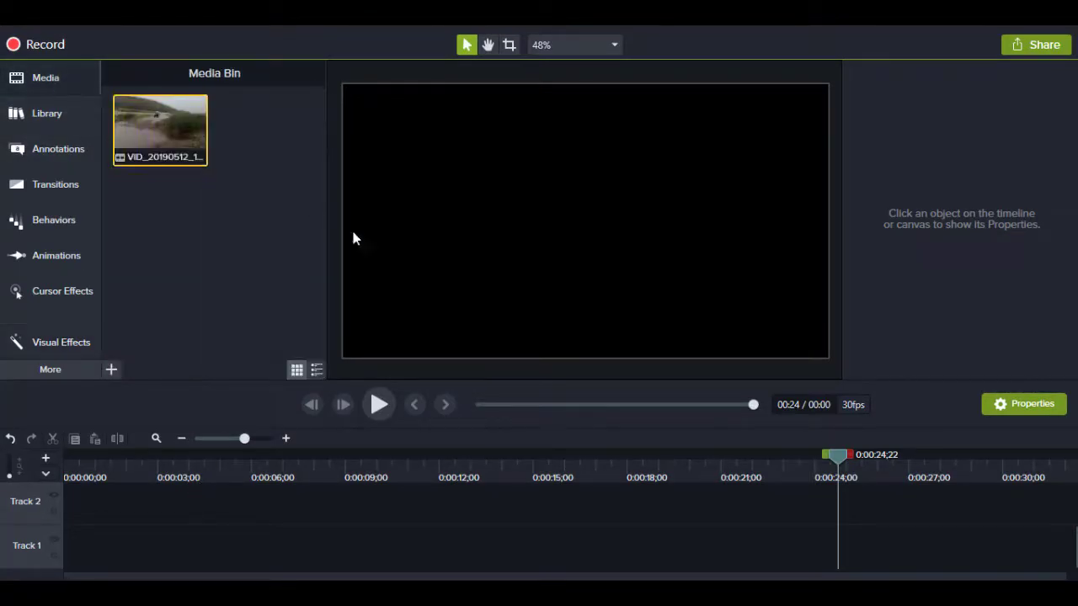
{"action": "right_click", "coordinate": [209, 205]}
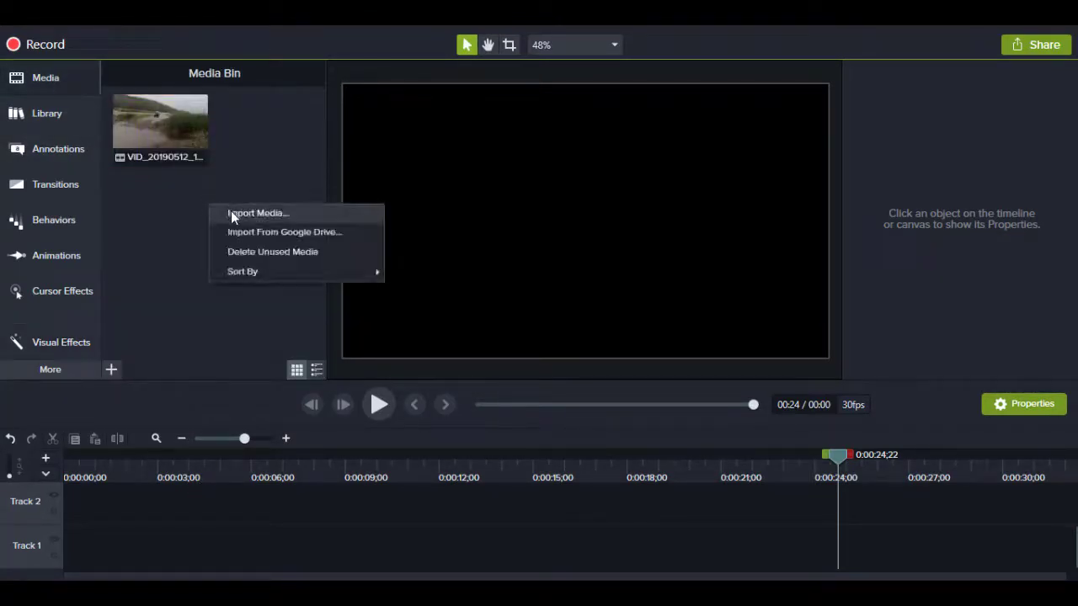
{"action": "left_click", "coordinate": [233, 215]}
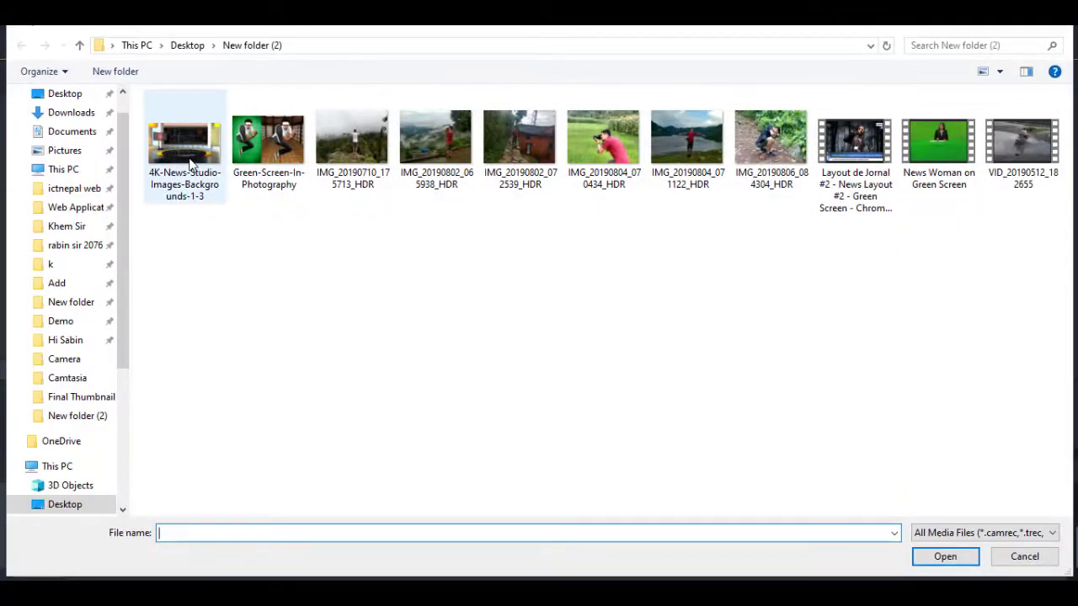
{"action": "left_click", "coordinate": [189, 157]}
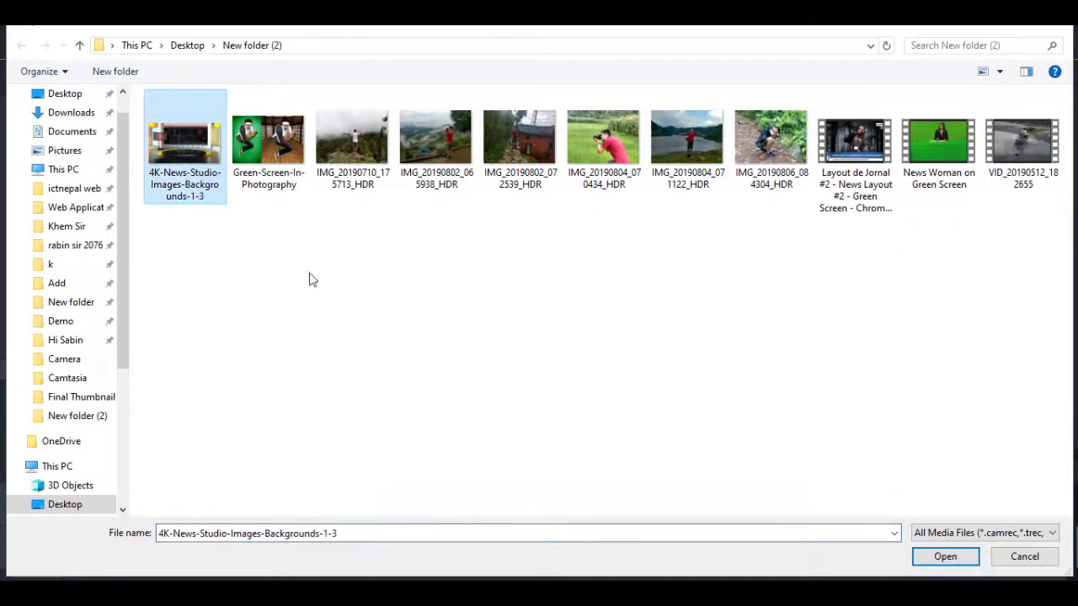
{"action": "left_click", "coordinate": [946, 557]}
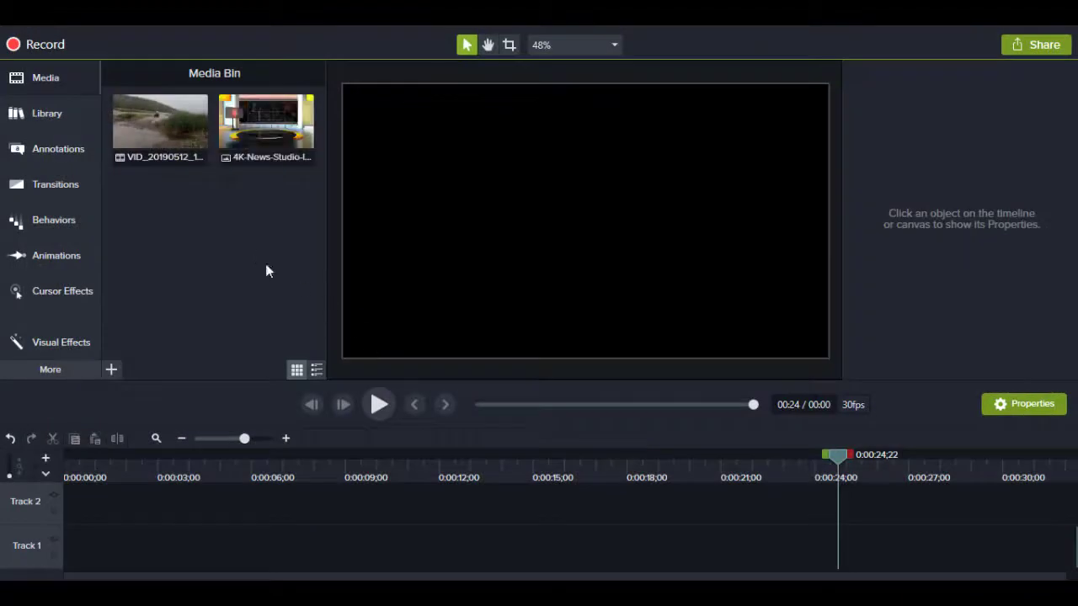
Step: Import the video News Woman on Green Screen from New folder (2) into the Media Bin
{"action": "right_click", "coordinate": [236, 228]}
{"action": "left_click", "coordinate": [262, 241]}
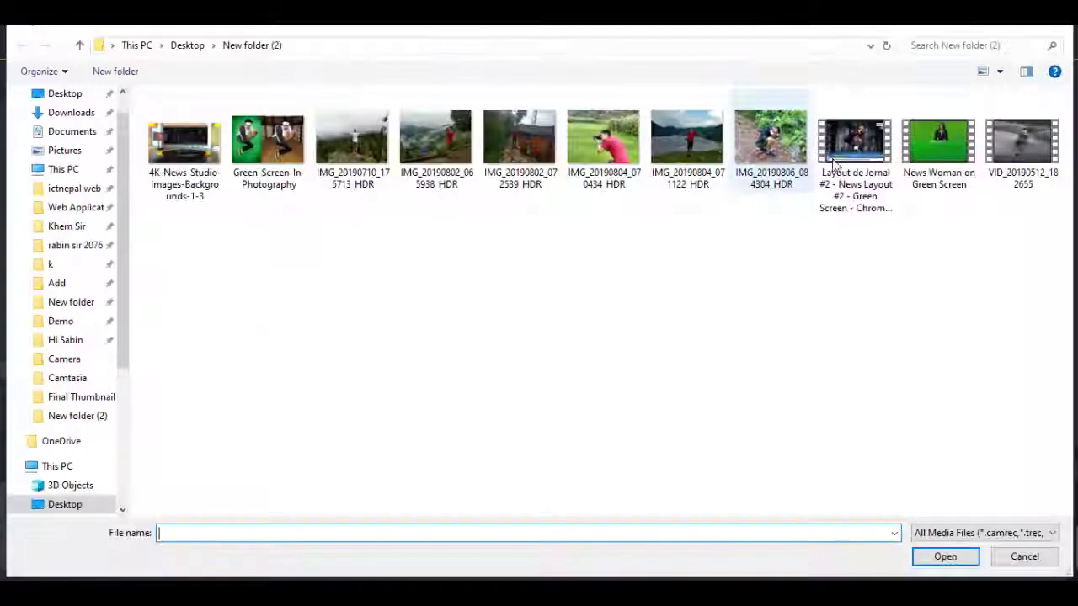
{"action": "left_click", "coordinate": [932, 145]}
{"action": "left_click", "coordinate": [943, 556]}
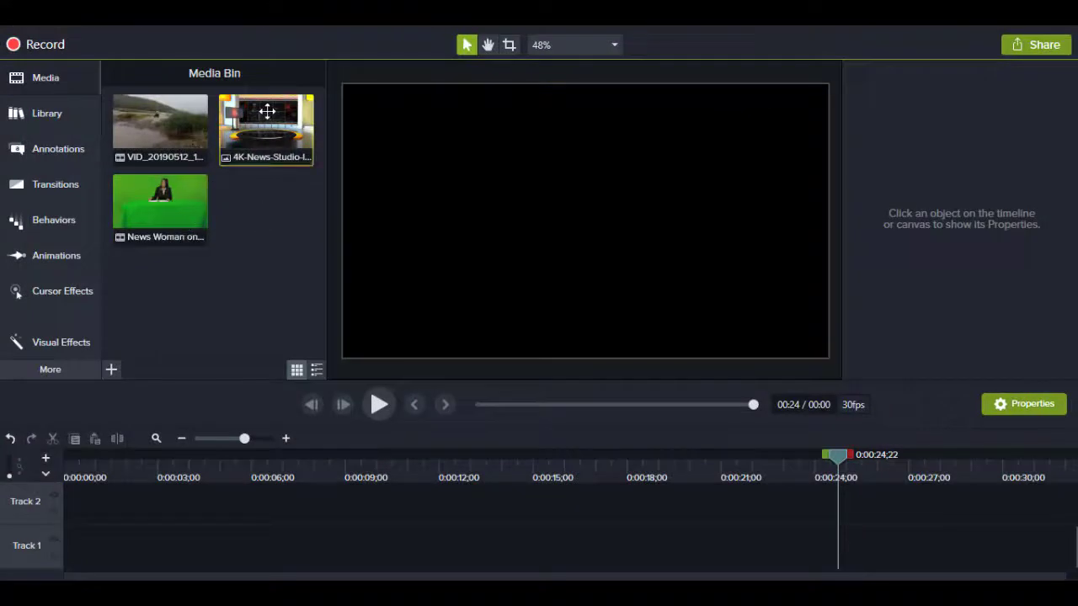
Step: Place the 4K-News-Studio background image at the start of Track 1 and extend its duration to about 19 seconds
{"action": "left_click", "coordinate": [259, 147]}
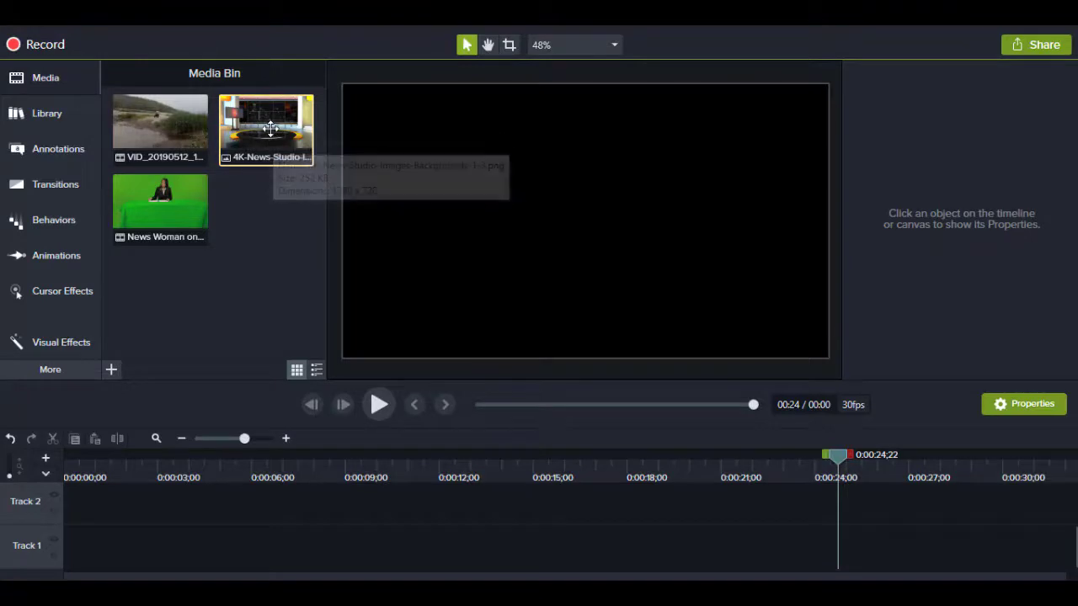
{"action": "left_click_drag", "start_coordinate": [273, 140], "coordinate": [37, 573]}
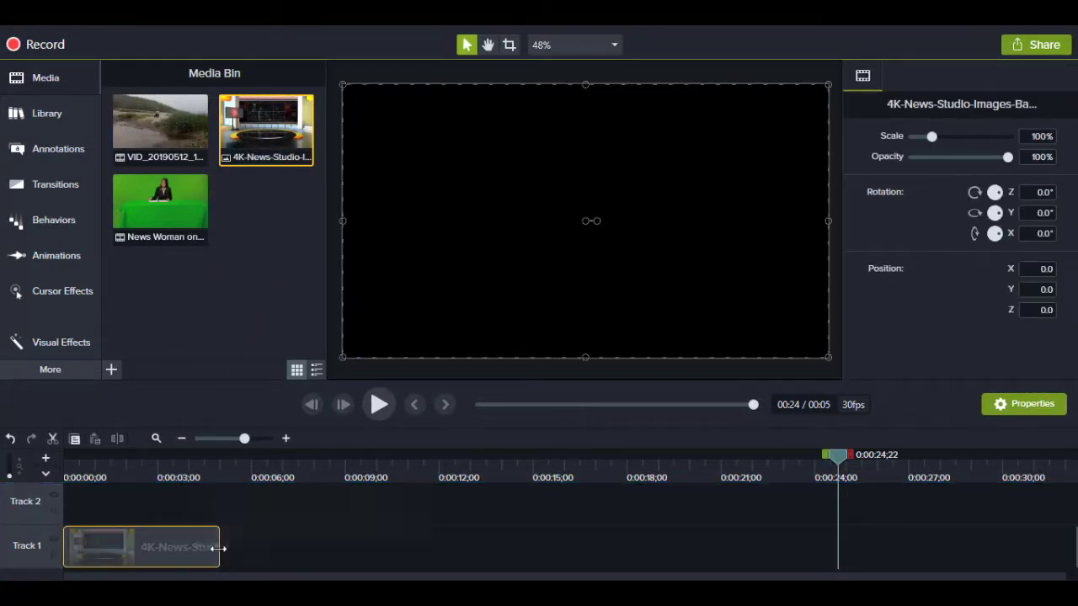
{"action": "left_click_drag", "start_coordinate": [220, 548], "coordinate": [668, 562]}
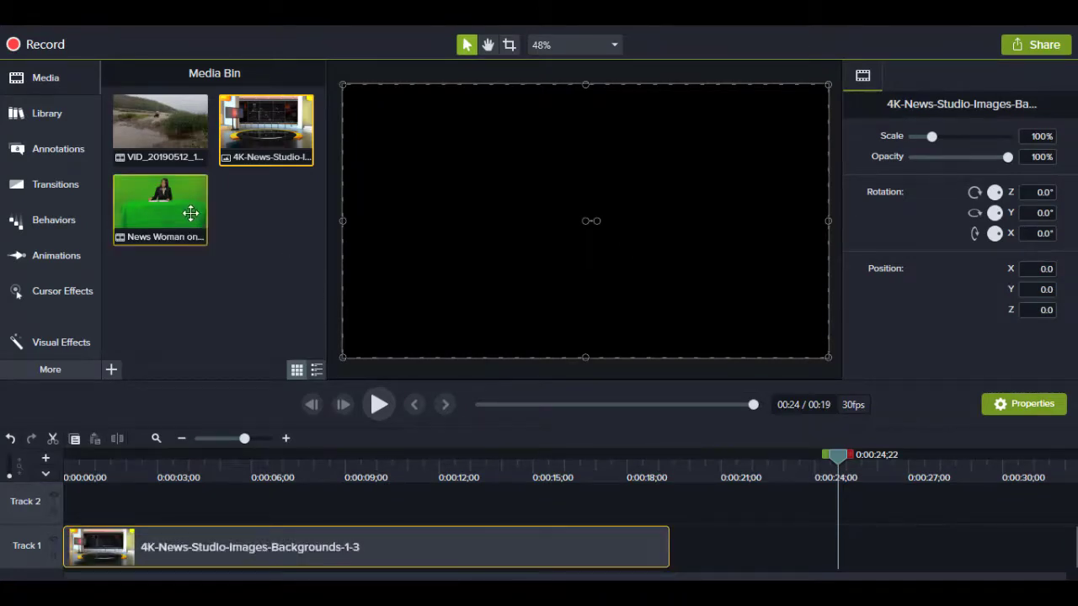
Step: Place the News Woman on Green Screen clip at the start of Track 2 and apply the Remove a Color effect to it
{"action": "left_click_drag", "start_coordinate": [188, 214], "coordinate": [42, 510]}
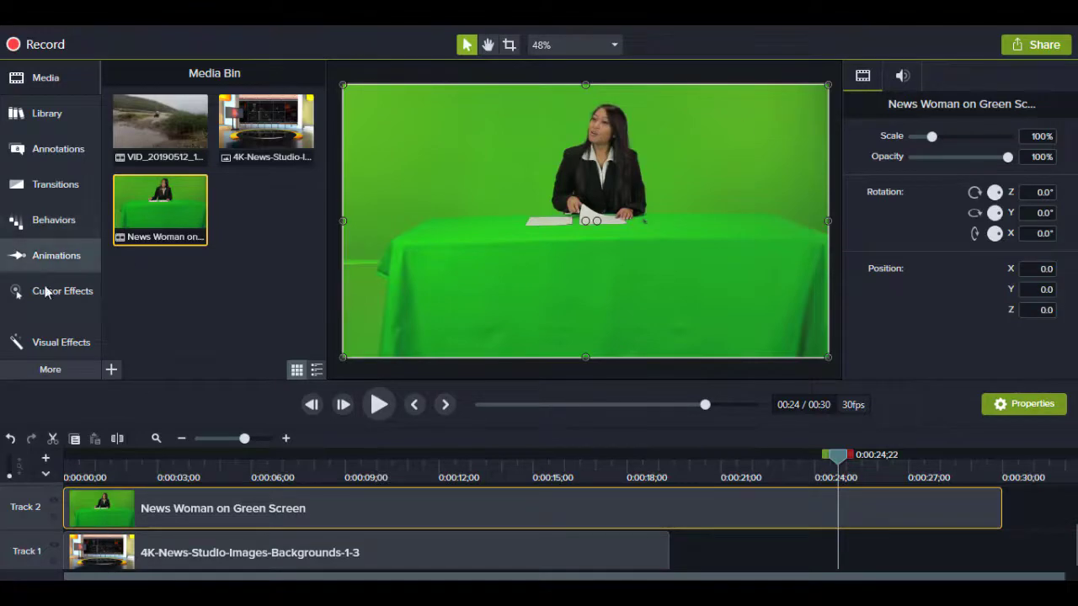
{"action": "left_click", "coordinate": [55, 341]}
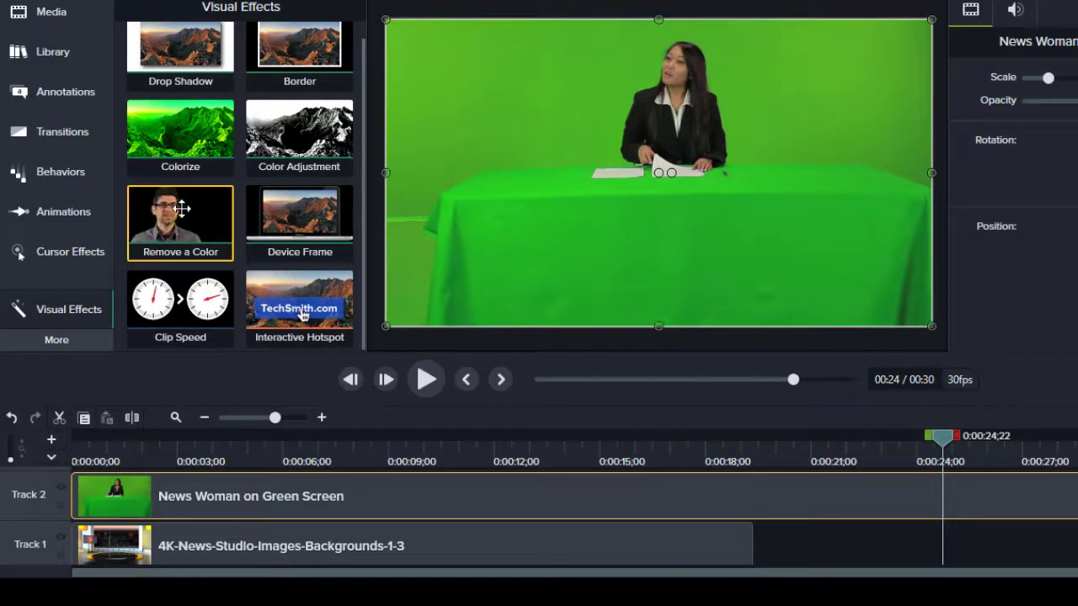
{"action": "left_click_drag", "start_coordinate": [181, 208], "coordinate": [158, 495]}
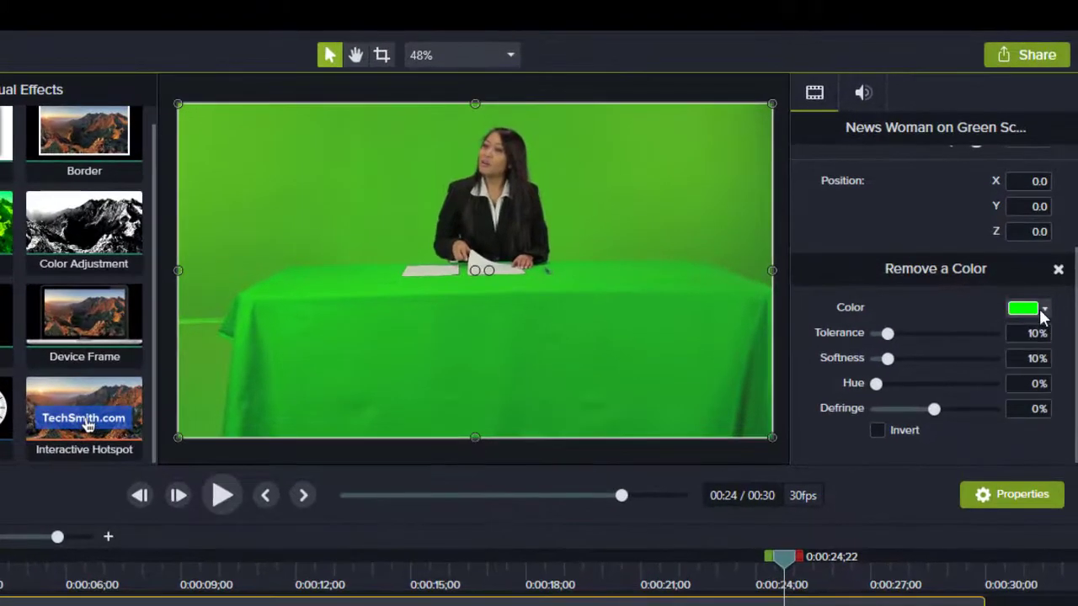
Step: Sample the green backdrop behind the news woman as the color to remove
{"action": "left_click", "coordinate": [1043, 312]}
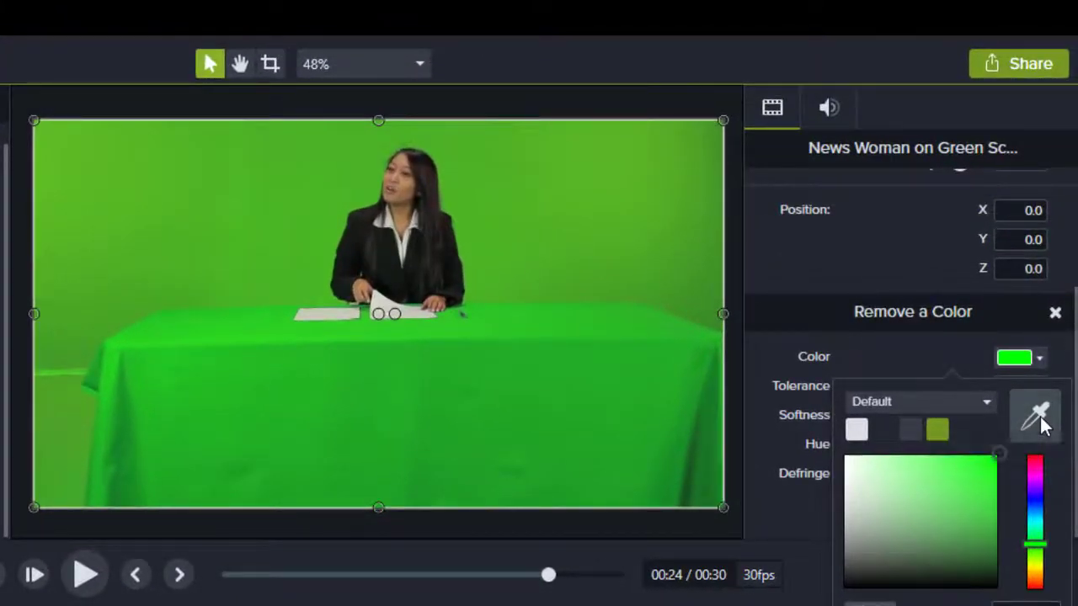
{"action": "left_click", "coordinate": [1038, 416]}
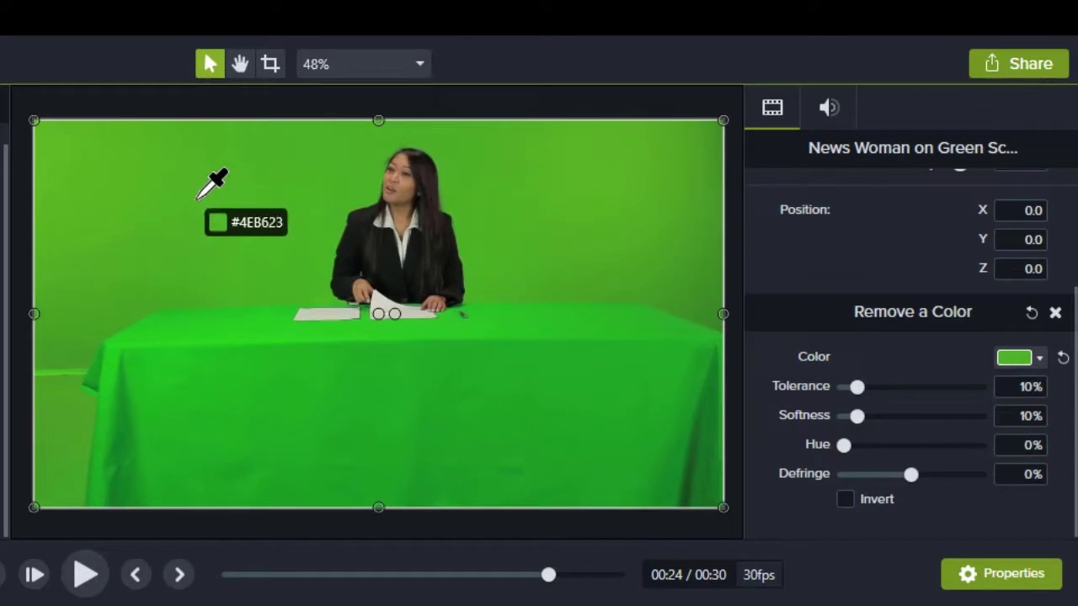
{"action": "left_click", "coordinate": [262, 224]}
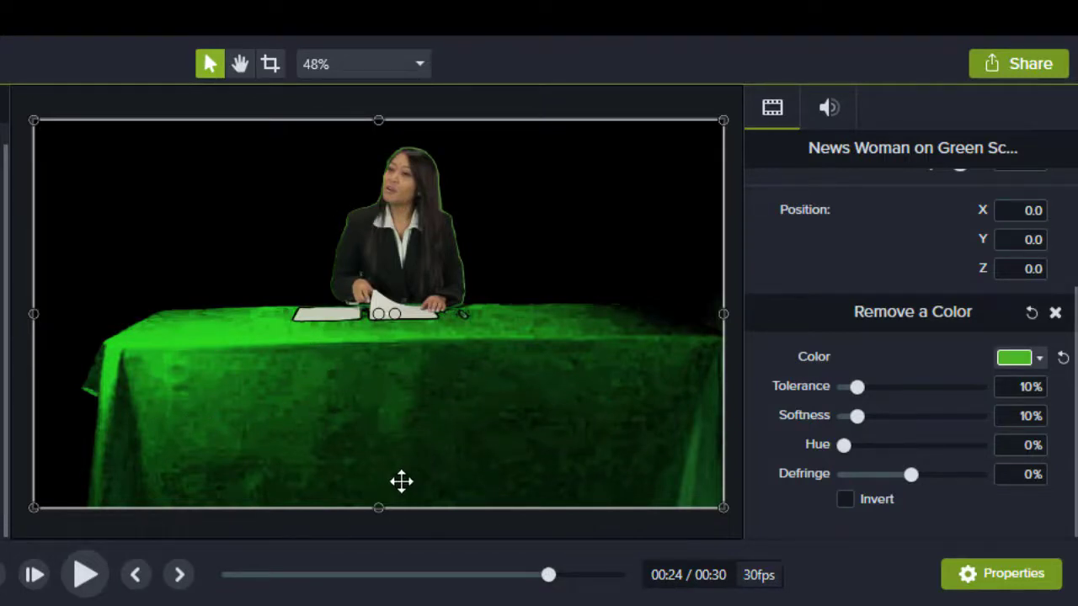
Step: Crop the clip's lower half and both sides so that only the news woman and her papers remain
{"action": "left_click", "coordinate": [269, 65]}
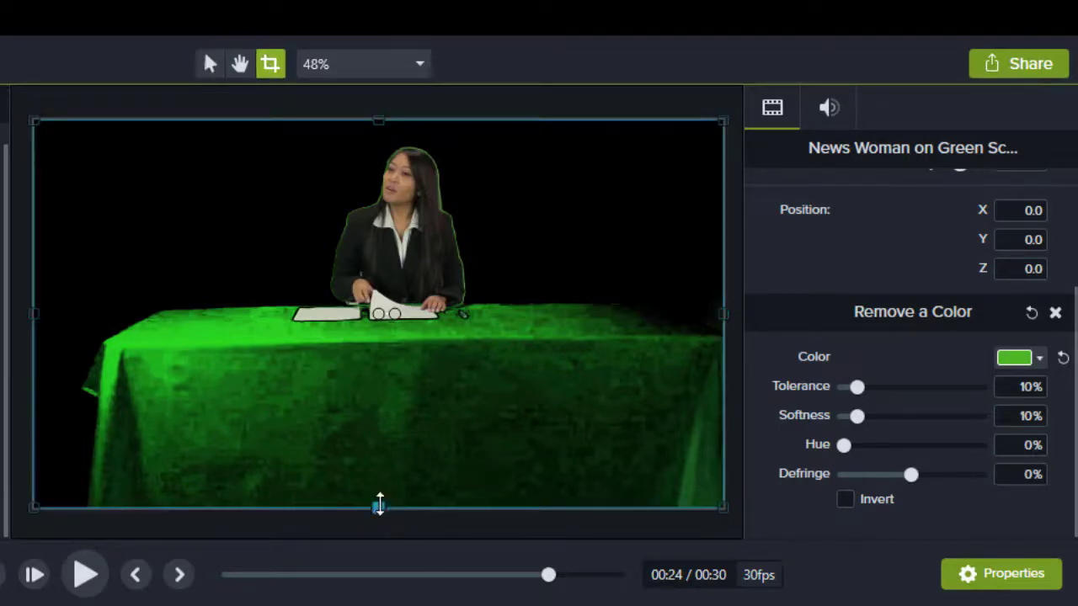
{"action": "left_click_drag", "start_coordinate": [383, 477], "coordinate": [419, 315]}
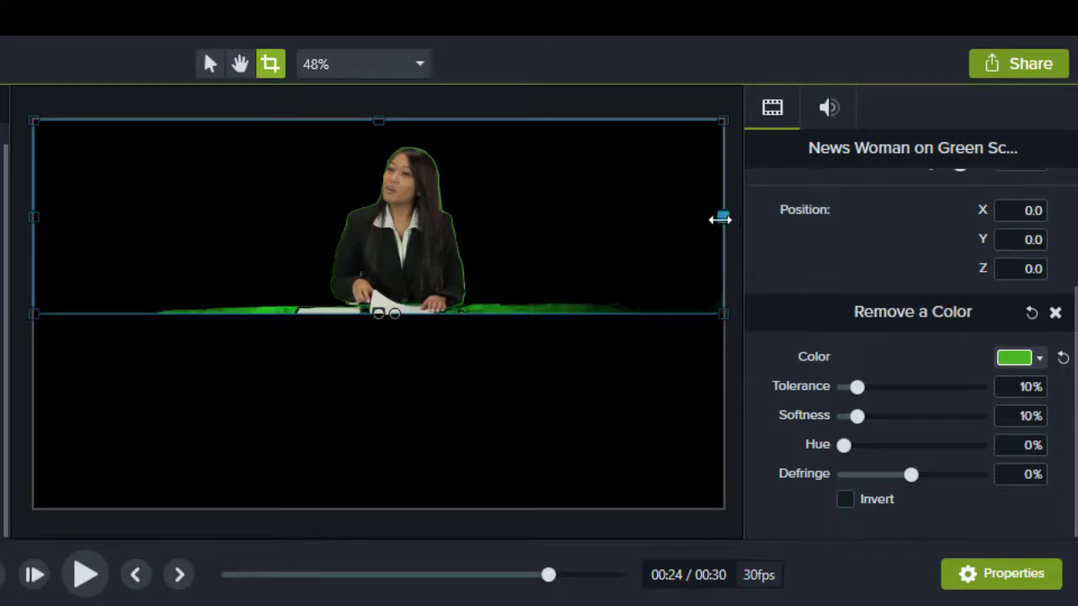
{"action": "left_click_drag", "start_coordinate": [721, 217], "coordinate": [477, 223]}
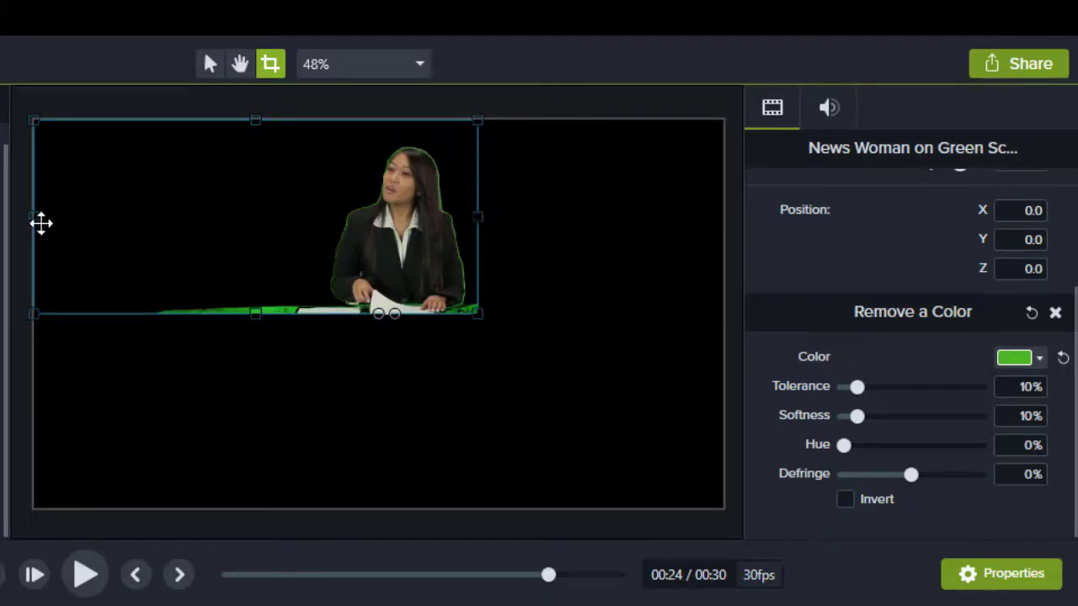
{"action": "left_click_drag", "start_coordinate": [293, 236], "coordinate": [318, 240]}
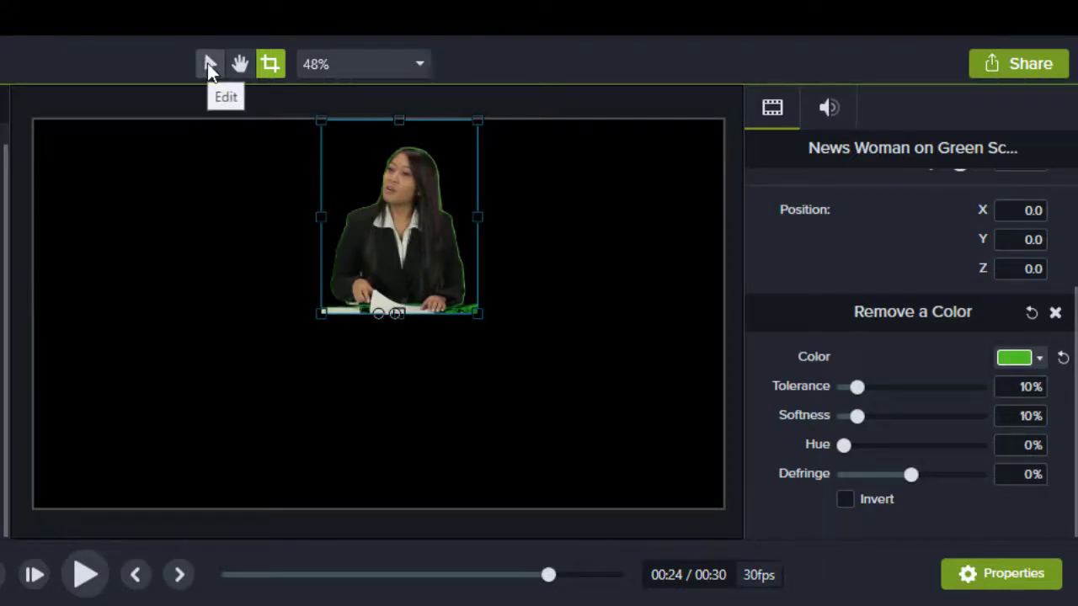
{"action": "left_click", "coordinate": [207, 63]}
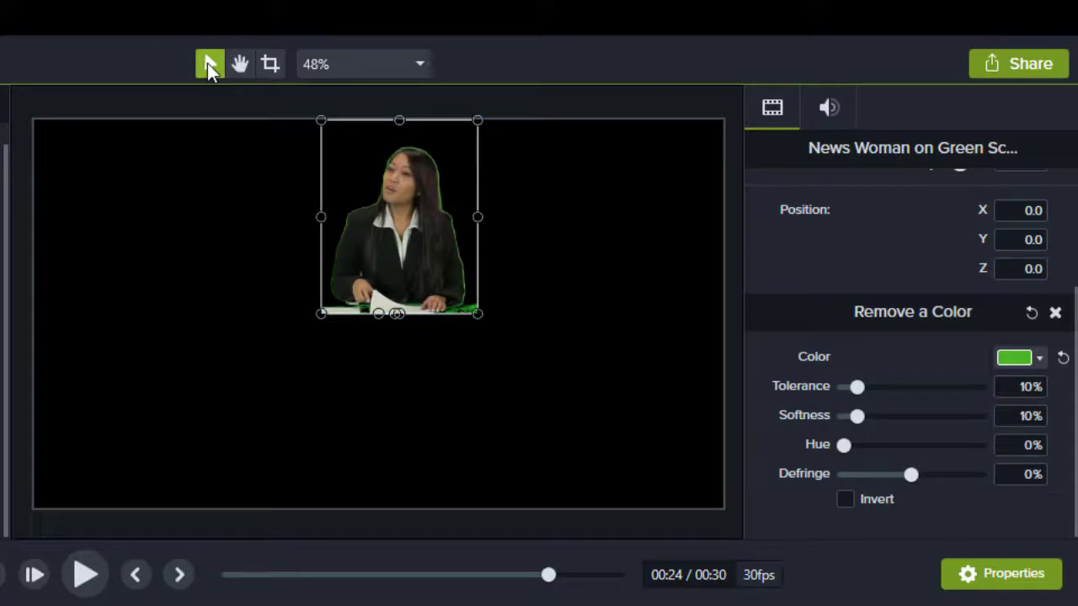
Step: Tighten the crop around the news woman, then enlarge her and reposition her at X -53.9, Y -310.5
{"action": "left_click", "coordinate": [268, 62]}
{"action": "left_click_drag", "start_coordinate": [477, 314], "coordinate": [431, 308]}
{"action": "left_click", "coordinate": [211, 64]}
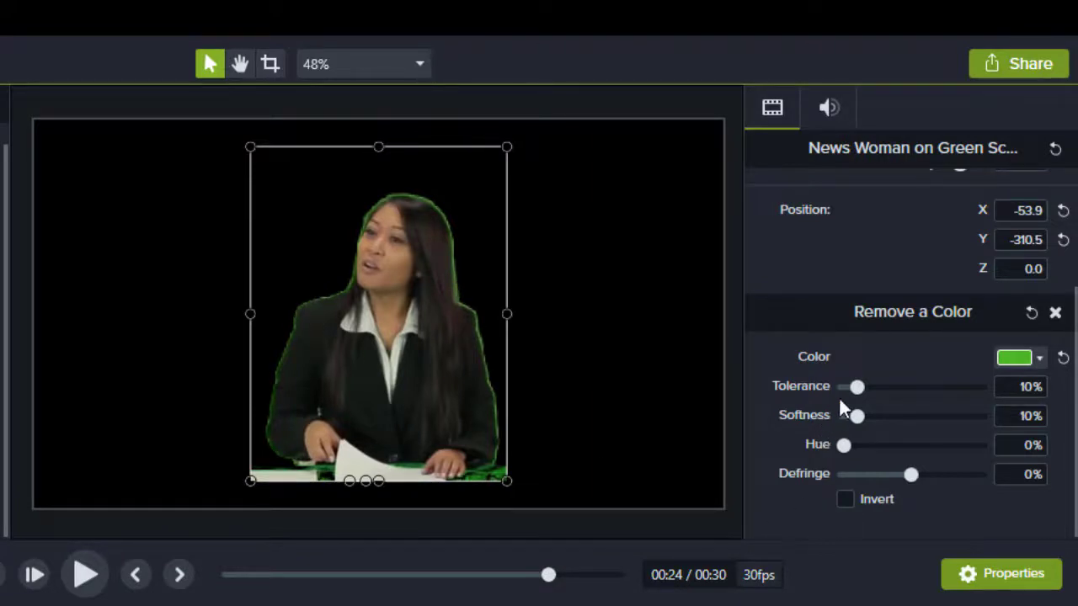
Step: Set the Remove a Color tolerance to 24% and softness to 13%, then briefly preview the composite from the start
{"action": "left_click_drag", "start_coordinate": [859, 388], "coordinate": [864, 414]}
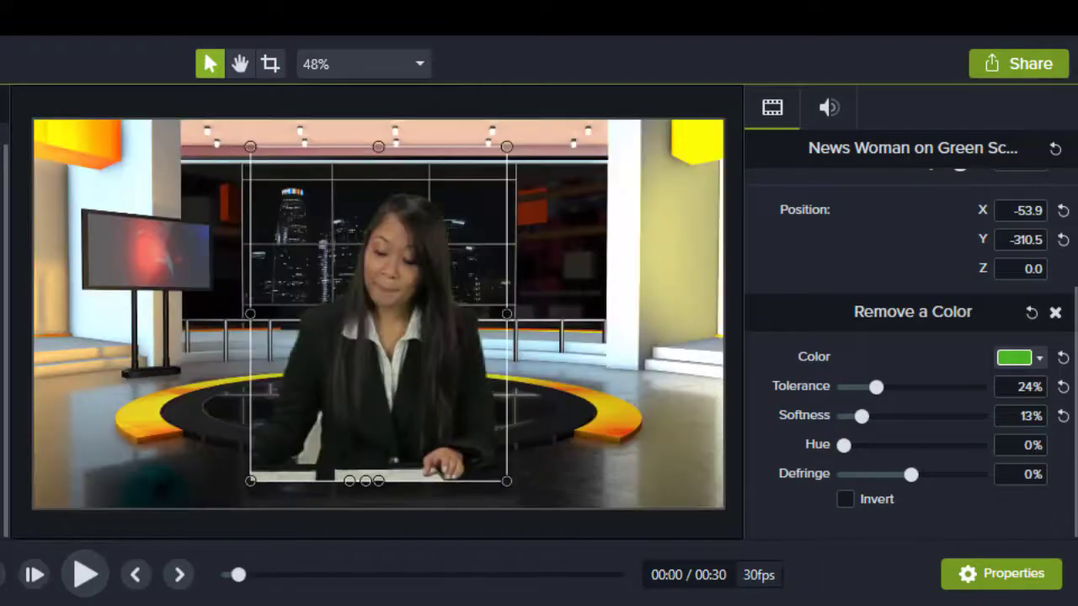
{"action": "left_click", "coordinate": [85, 574]}
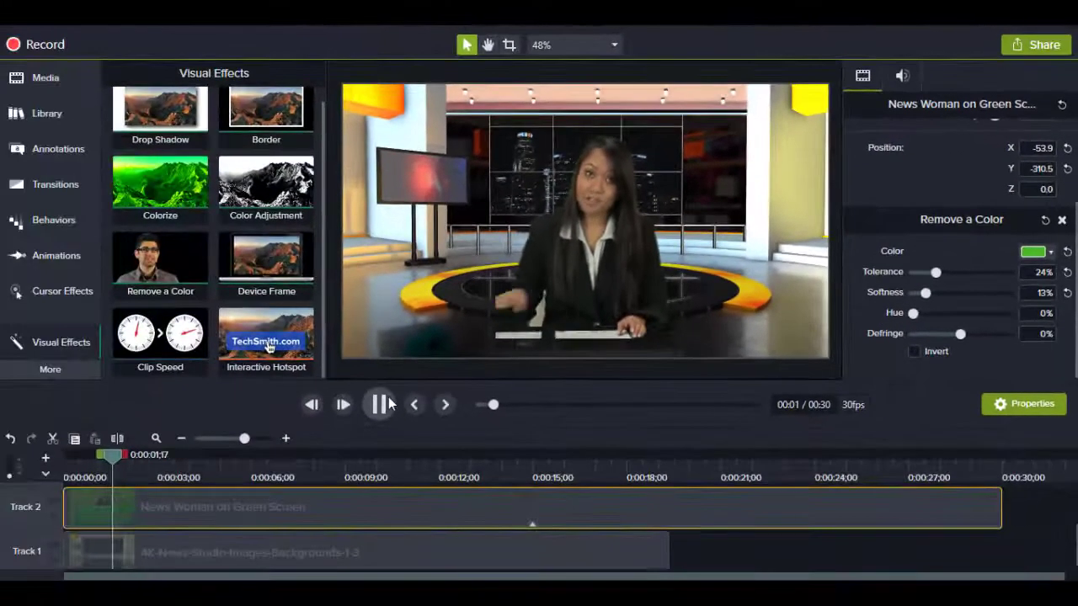
{"action": "left_click", "coordinate": [380, 405]}
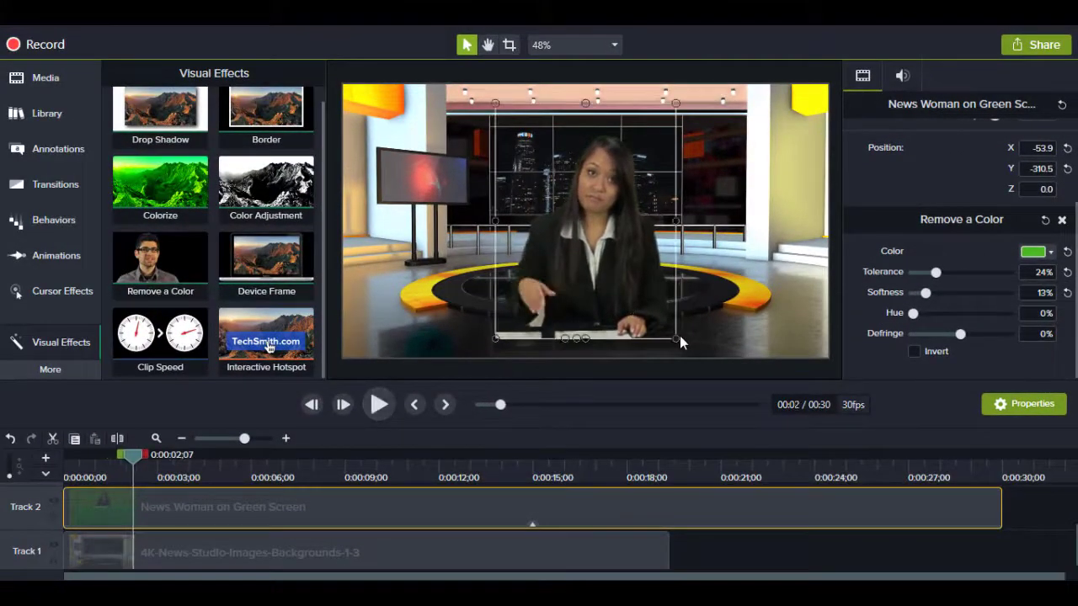
Step: Scale the news woman down and position her over the round studio desk at X -31.6, Y -220.3
{"action": "left_click_drag", "start_coordinate": [679, 337], "coordinate": [617, 264]}
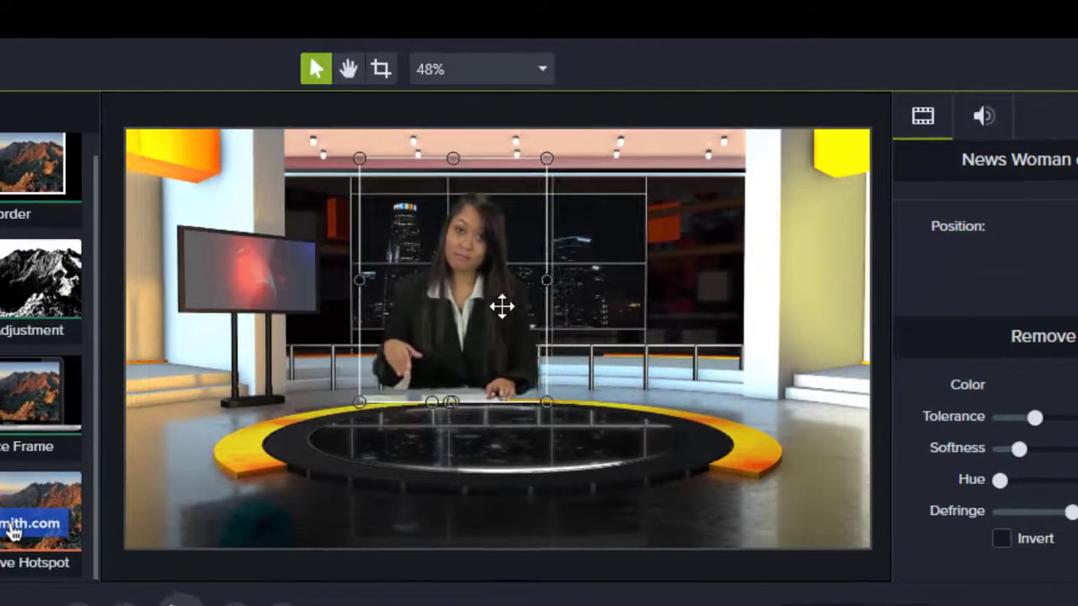
{"action": "left_click_drag", "start_coordinate": [587, 201], "coordinate": [597, 217]}
{"action": "left_click_drag", "start_coordinate": [516, 330], "coordinate": [530, 364]}
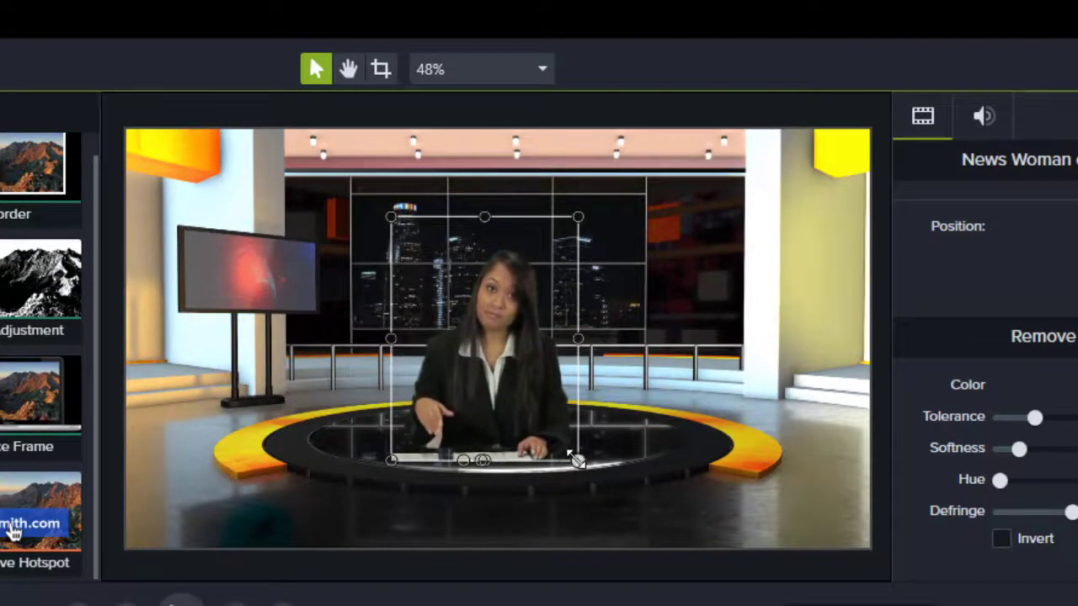
{"action": "left_click_drag", "start_coordinate": [576, 460], "coordinate": [551, 425]}
{"action": "left_click_drag", "start_coordinate": [498, 380], "coordinate": [497, 375]}
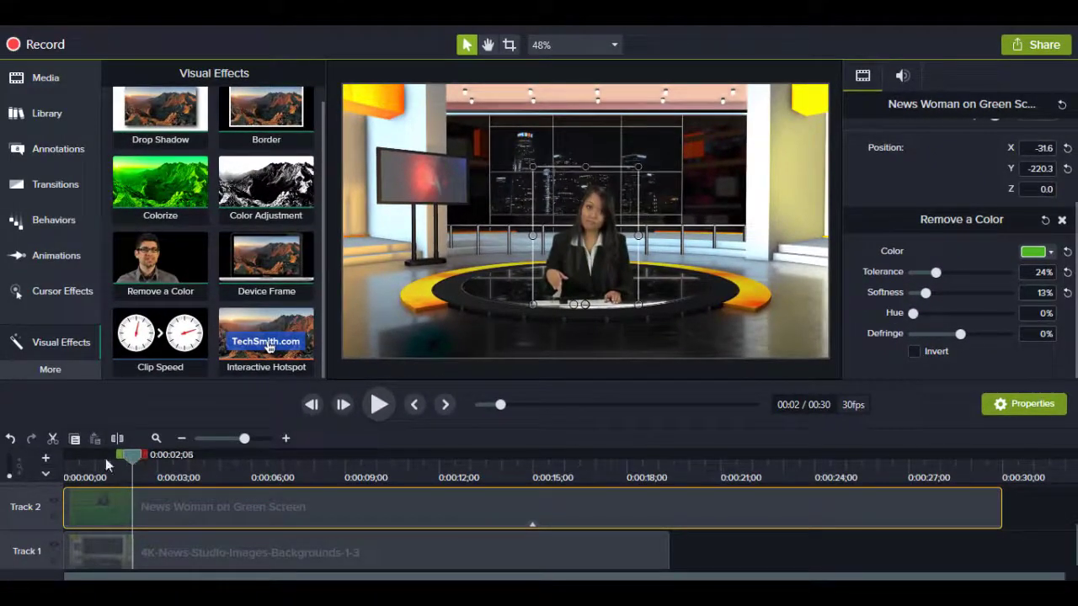
Step: Preview the composite from the beginning to about the 19-second mark
{"action": "left_click_drag", "start_coordinate": [107, 465], "coordinate": [64, 463]}
{"action": "left_click", "coordinate": [379, 405]}
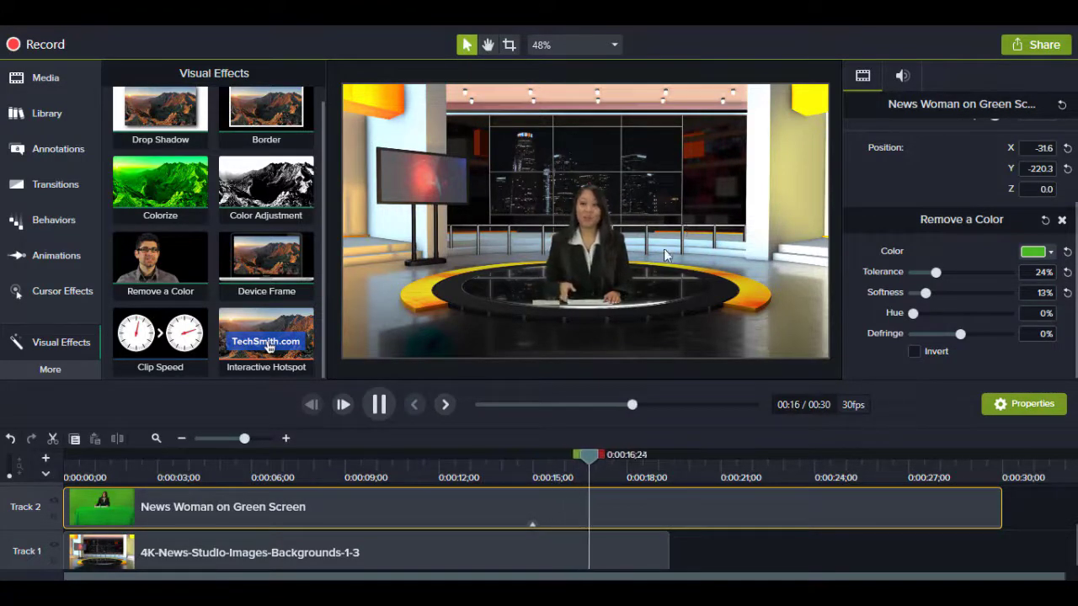
{"action": "left_click", "coordinate": [381, 409]}
Step: Extend the studio background on Track 1 to the end of the news woman clip and play the composite from the start
{"action": "left_click", "coordinate": [518, 555]}
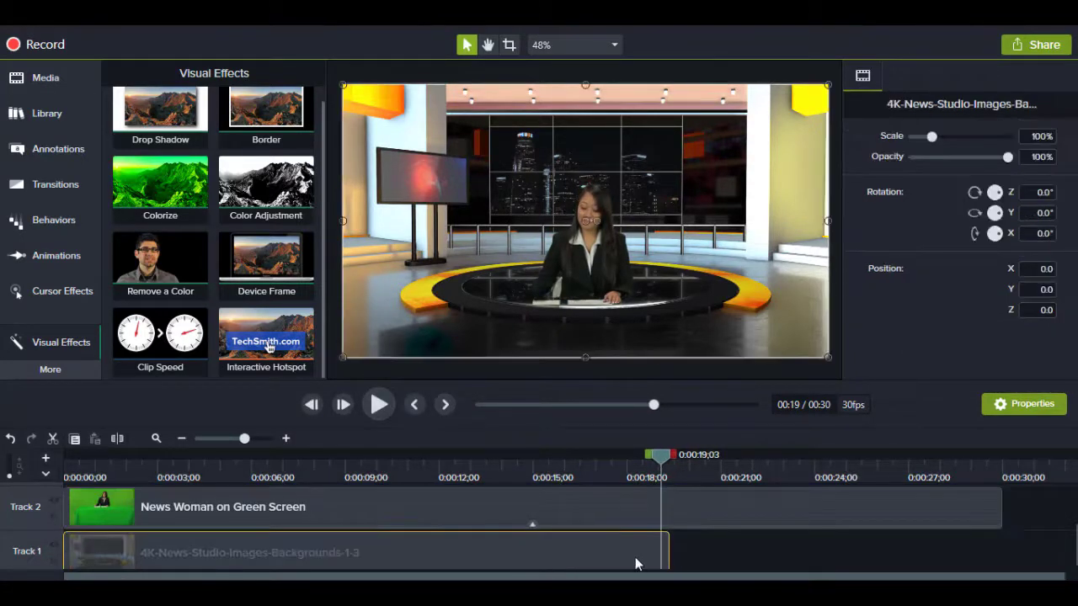
{"action": "left_click_drag", "start_coordinate": [671, 557], "coordinate": [1002, 543]}
{"action": "left_click_drag", "start_coordinate": [660, 463], "coordinate": [2, 492]}
{"action": "left_click", "coordinate": [378, 405]}
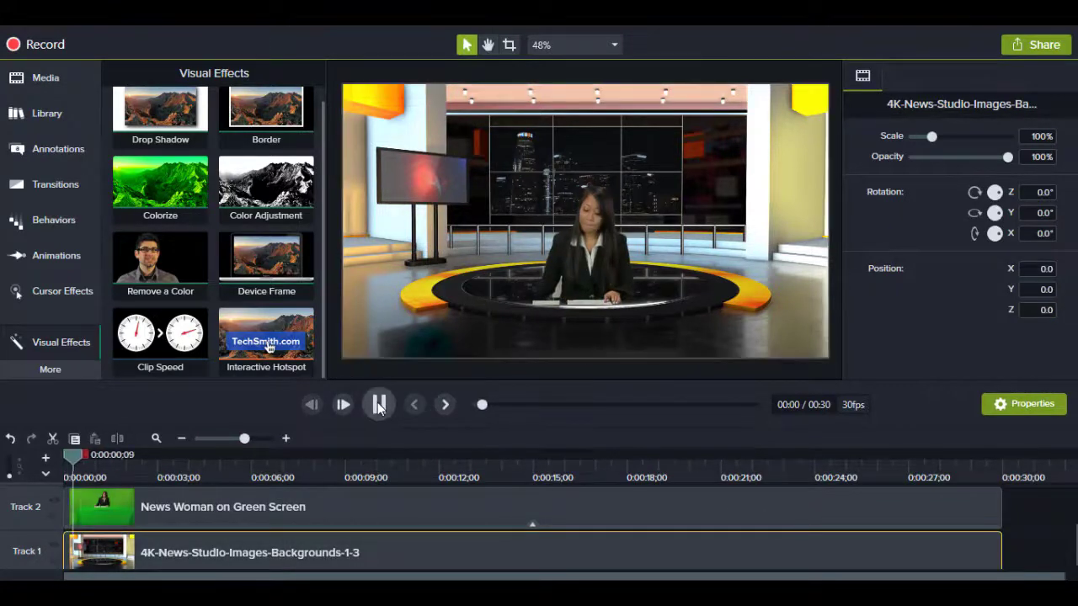